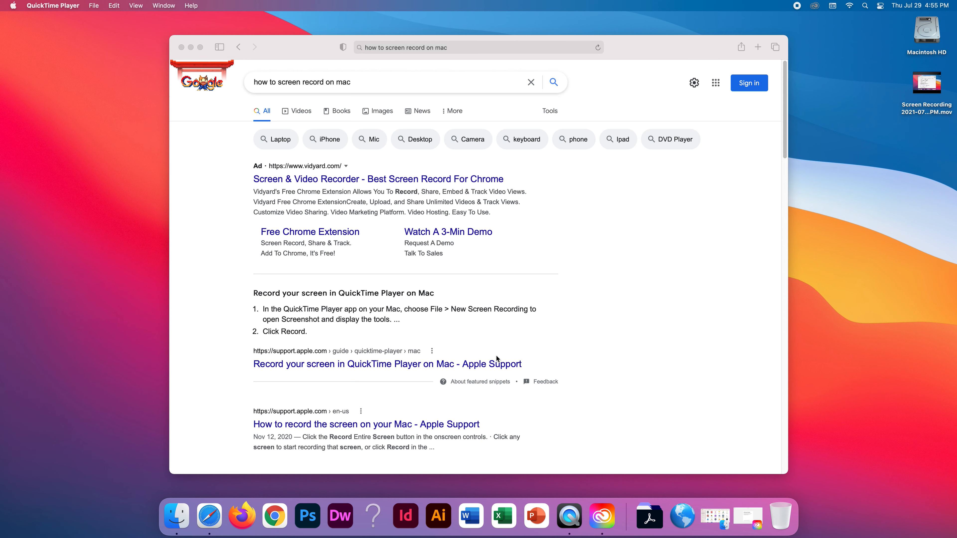
pyautogui.click(368, 76)
# Replace the old Google query with 'mysql download' using the suggestion and run the search.
pyautogui.click(368, 79)
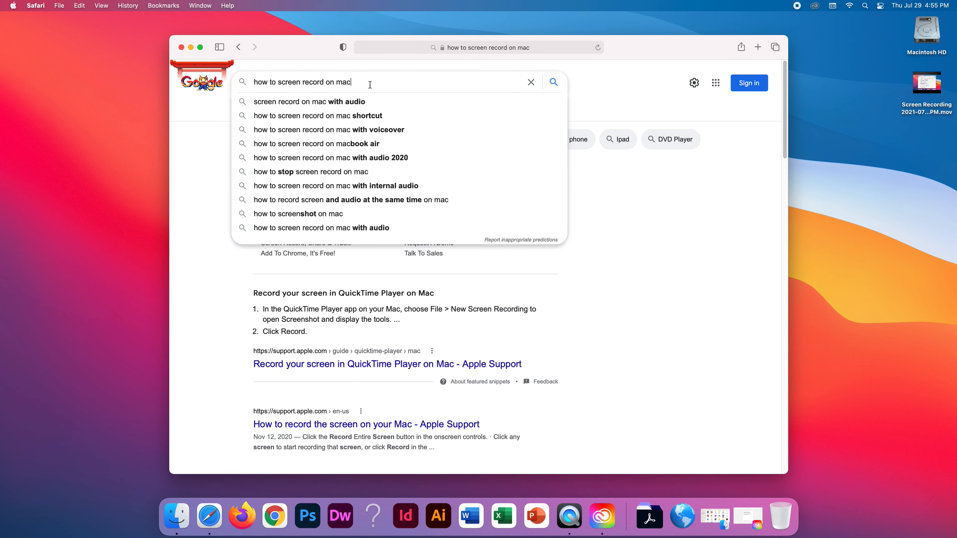
pyautogui.tripleClick(367, 85)
pyautogui.press('BackSpace')
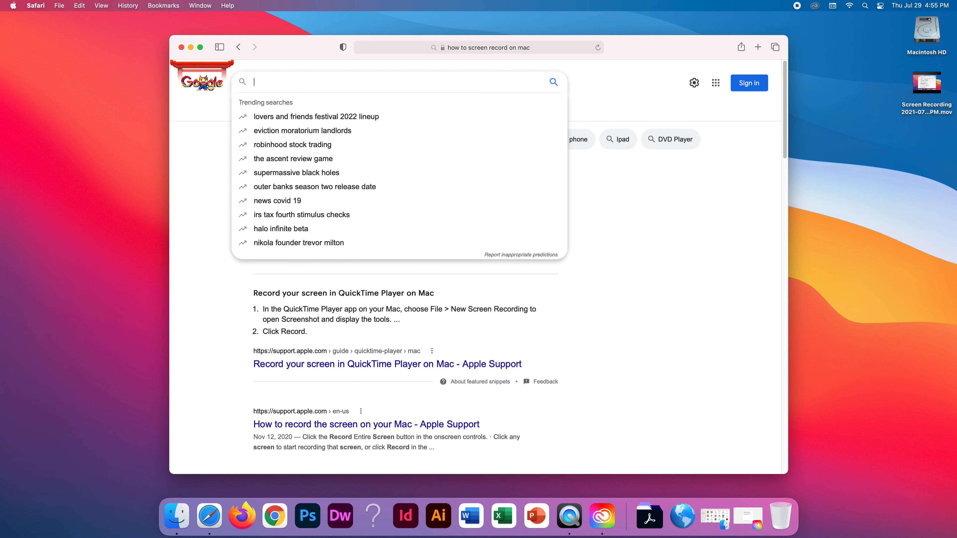
pyautogui.write('my ')
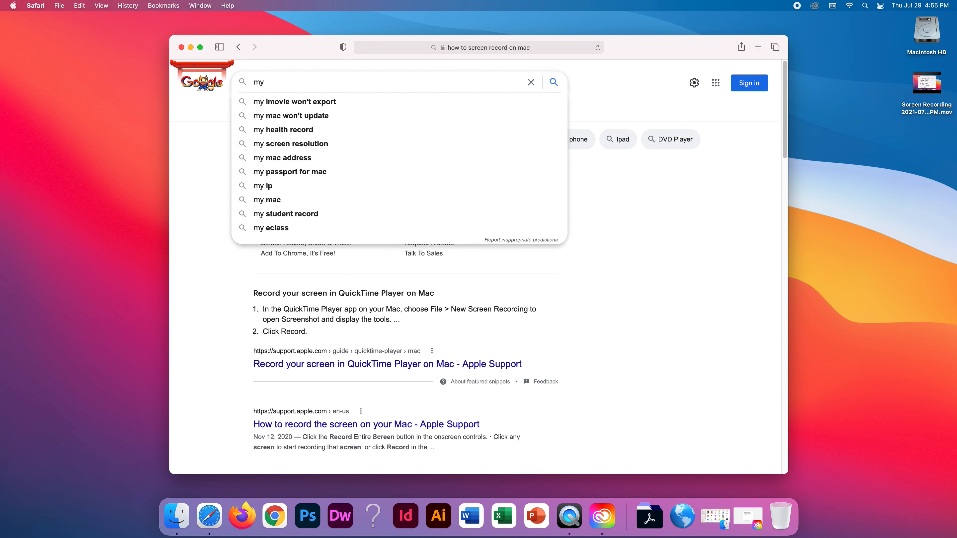
pyautogui.write('sq')
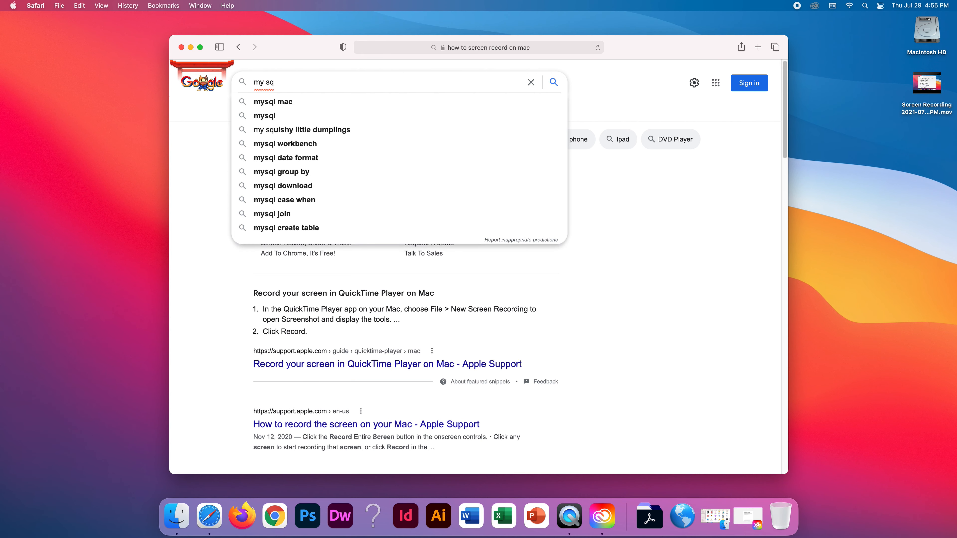
pyautogui.write('l do')
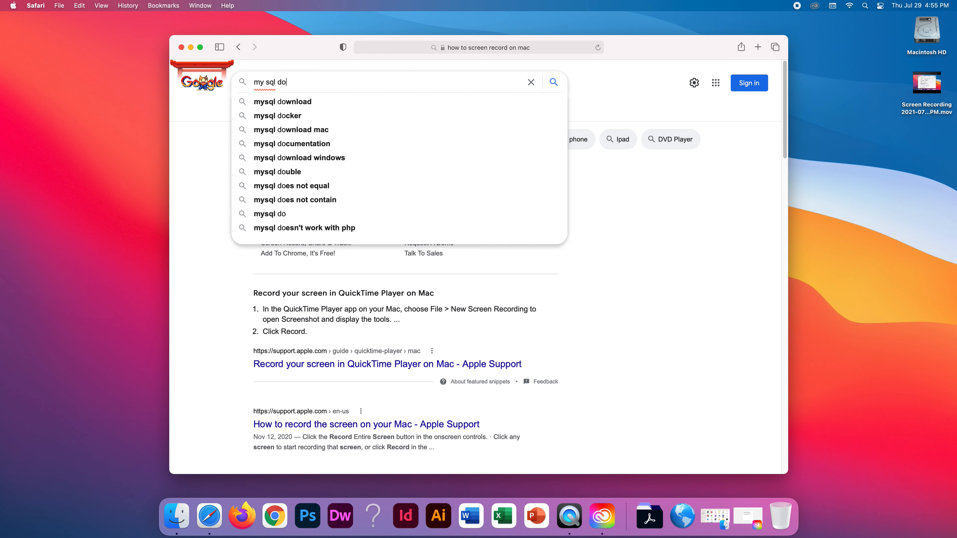
pyautogui.click(311, 103)
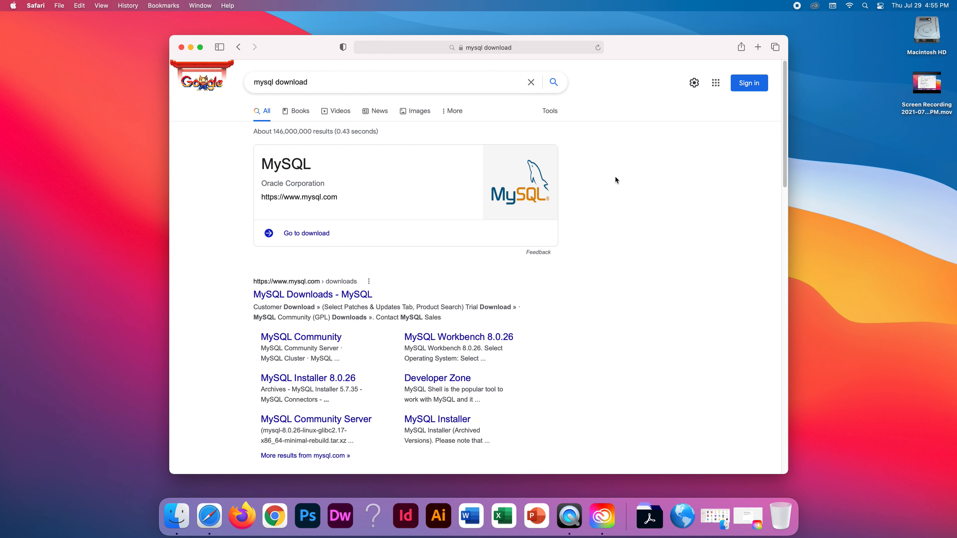
# Open the 'MySQL Downloads - MySQL' result from the Google results.
pyautogui.scroll(-5, 783, 151)
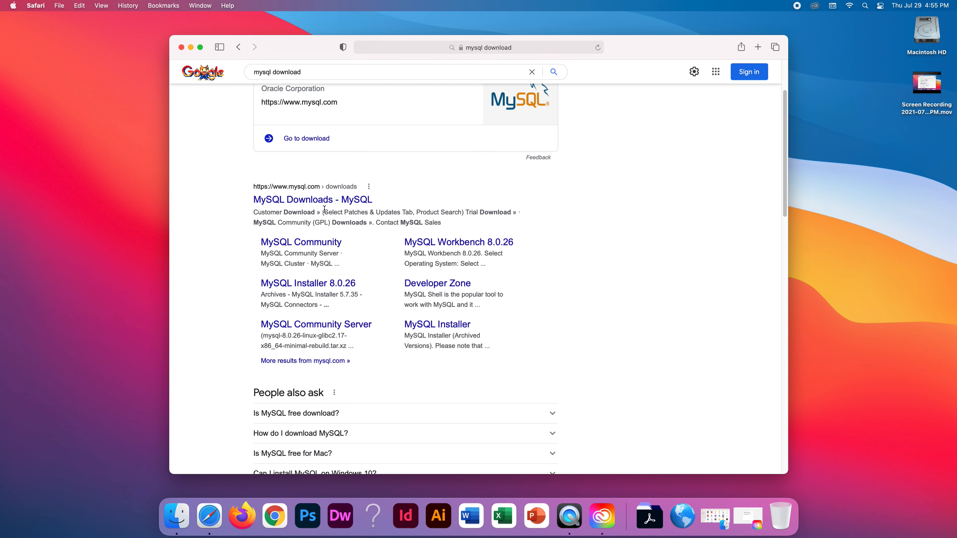
pyautogui.click(311, 204)
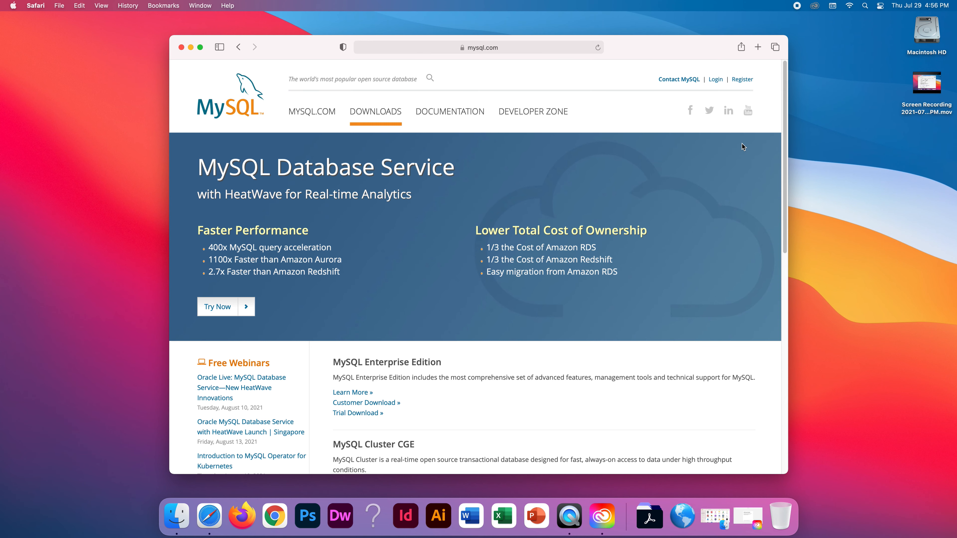
pyautogui.moveTo(785, 134); pyautogui.dragTo(773, 119)
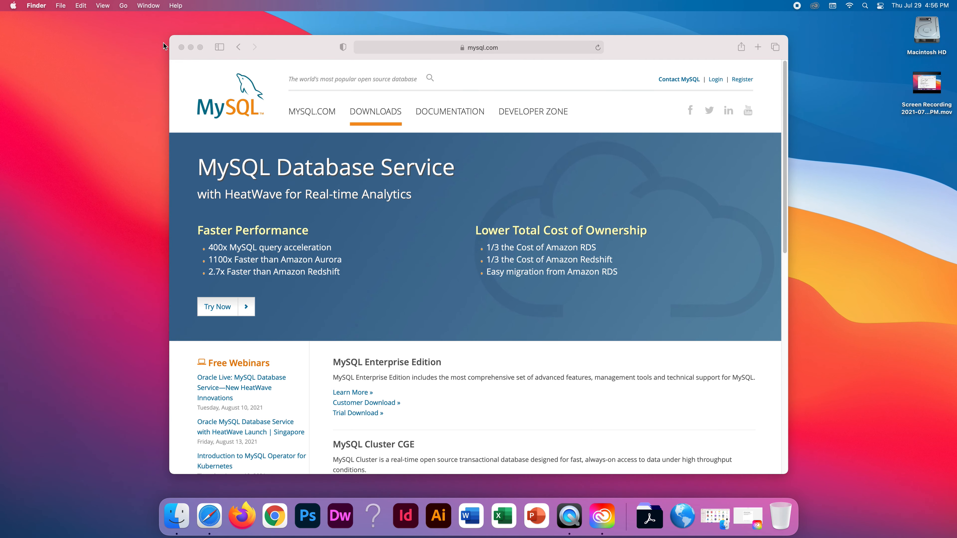
# Switch Safari to full screen and scroll down to the MySQL Community (GPL) Downloads link.
pyautogui.click(201, 47)
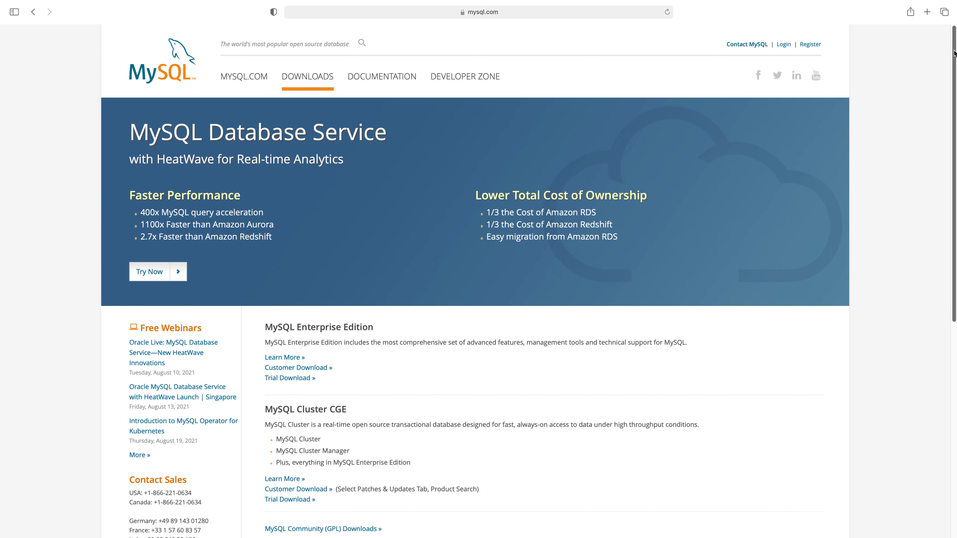
pyautogui.moveTo(954, 62); pyautogui.dragTo(955, 77)
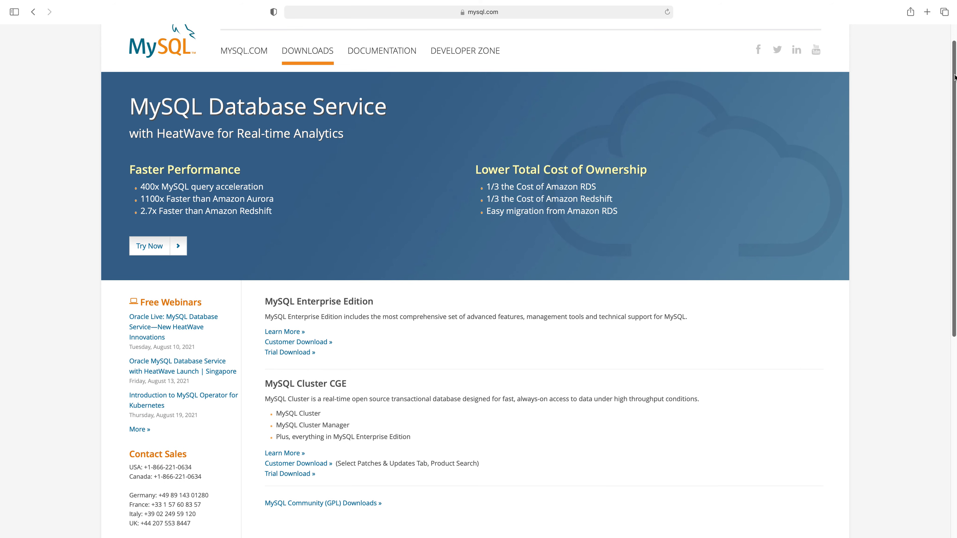
pyautogui.moveTo(954, 78); pyautogui.dragTo(948, 56)
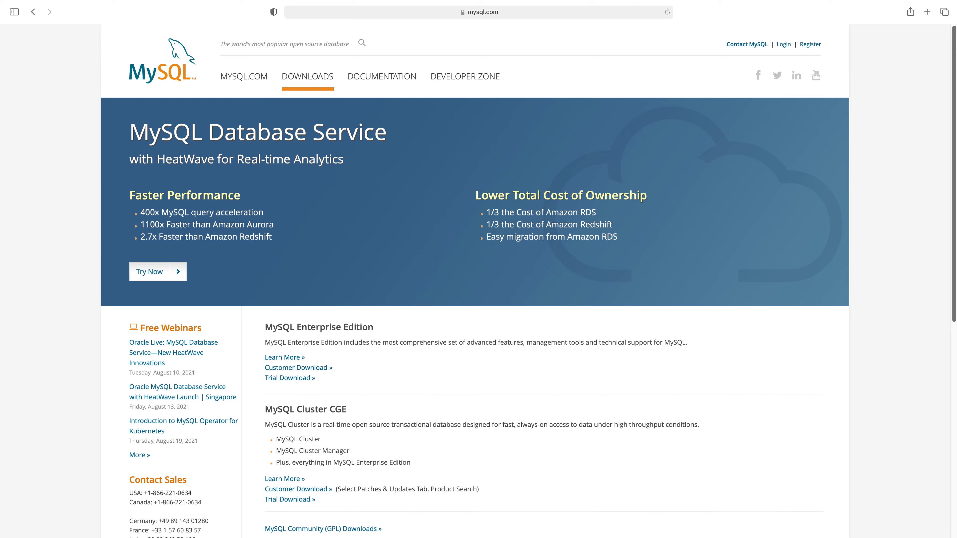
pyautogui.scroll(-3, 954, 129)
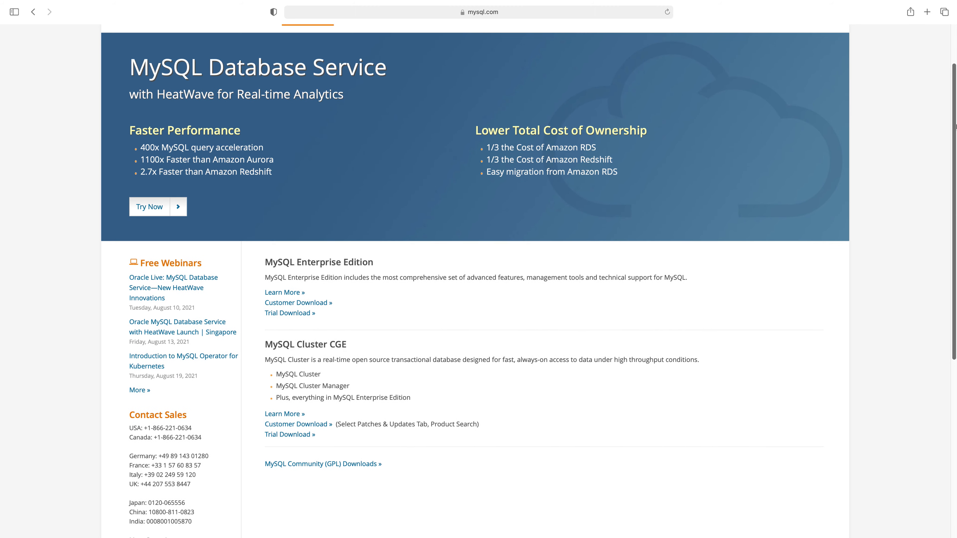
pyautogui.moveTo(954, 129); pyautogui.dragTo(933, 87)
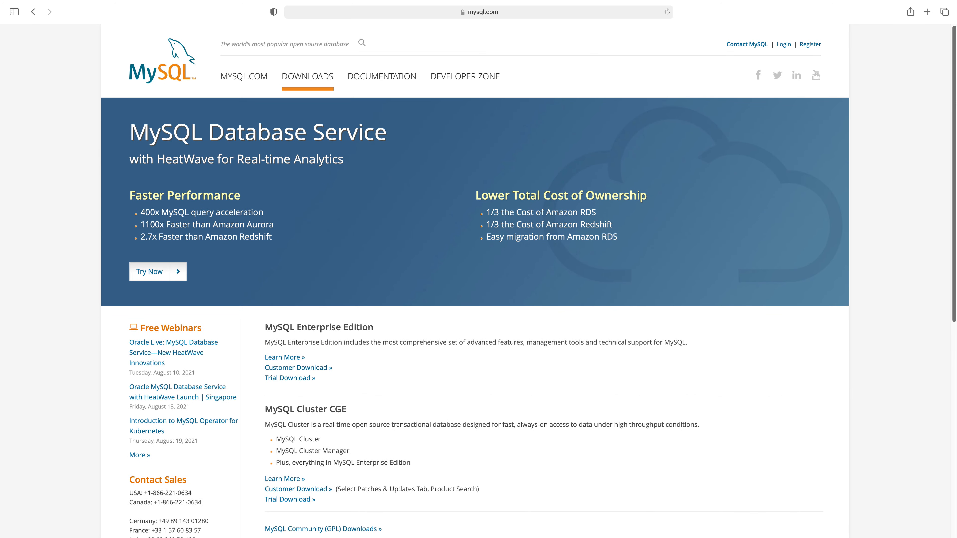
pyautogui.moveTo(955, 102); pyautogui.dragTo(956, 173)
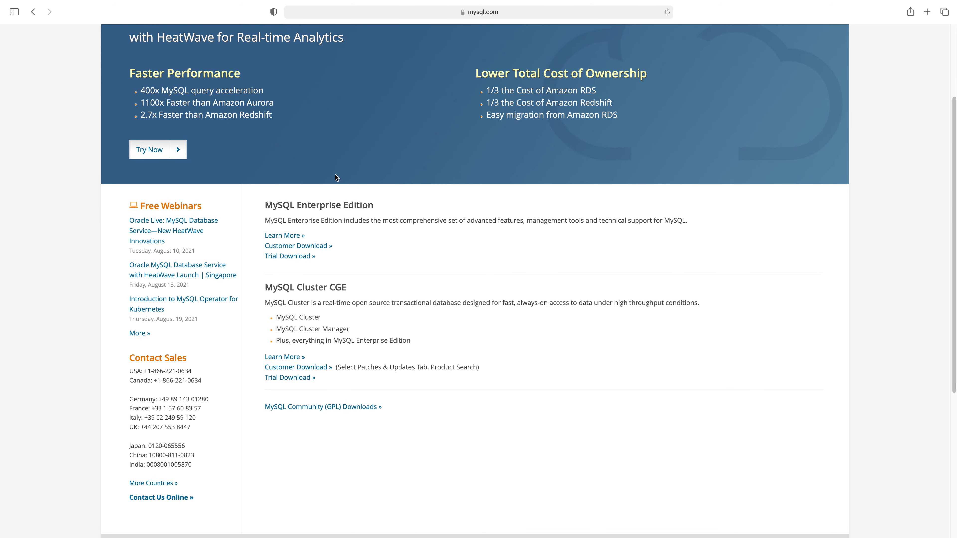
# Follow 'MySQL Community (GPL) Downloads »', reloading mysql.com Downloads once and opening the link again.
pyautogui.click(289, 406)
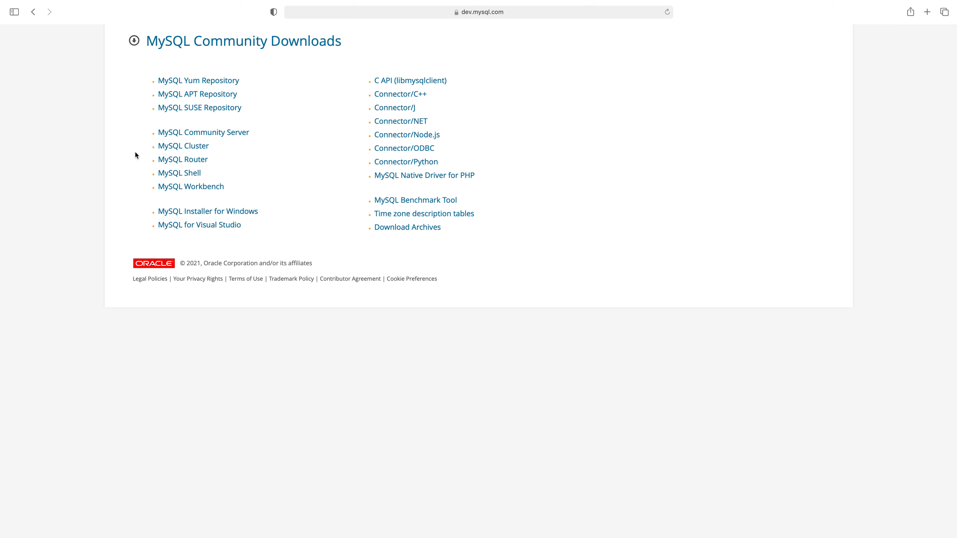
pyautogui.click(33, 11)
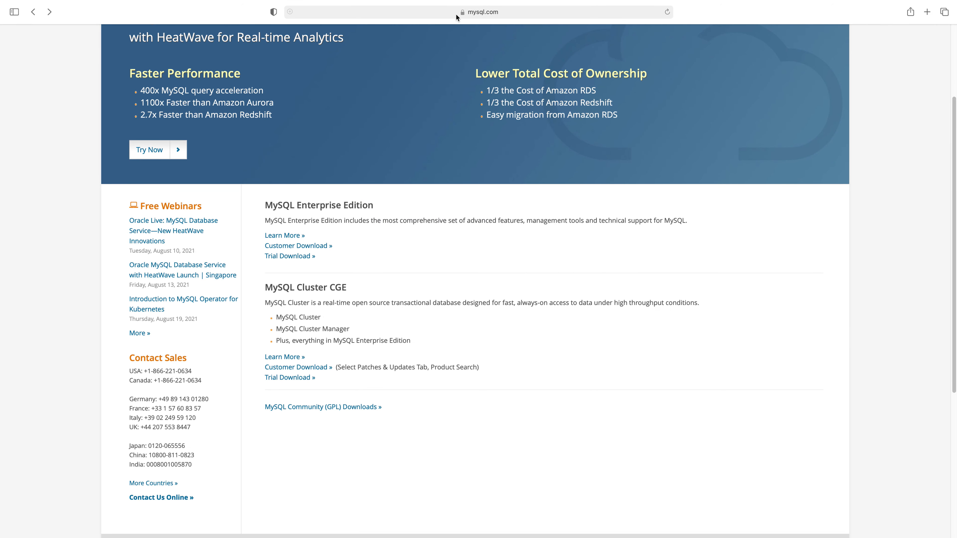
pyautogui.click(372, 11)
pyautogui.press('Return')
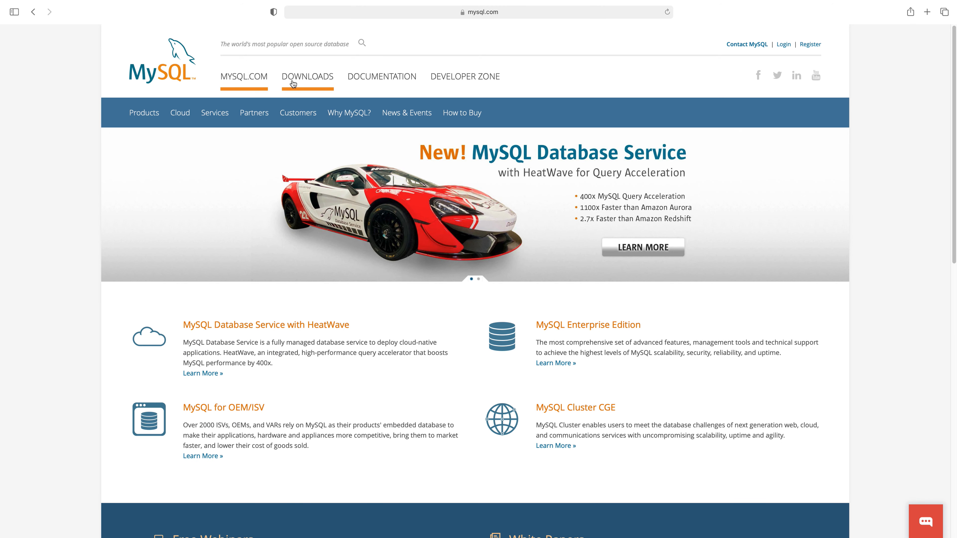
pyautogui.click(301, 81)
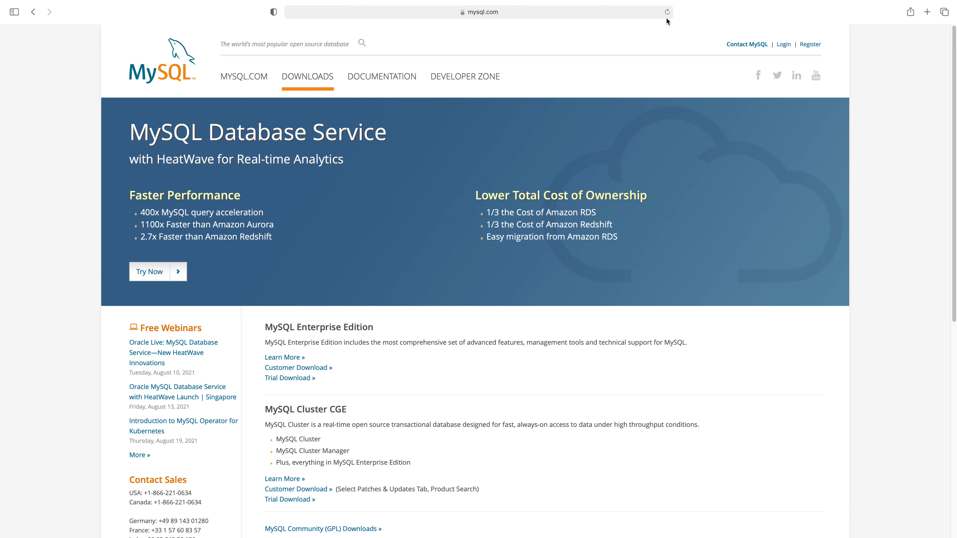
pyautogui.scroll(-5, 881, 187)
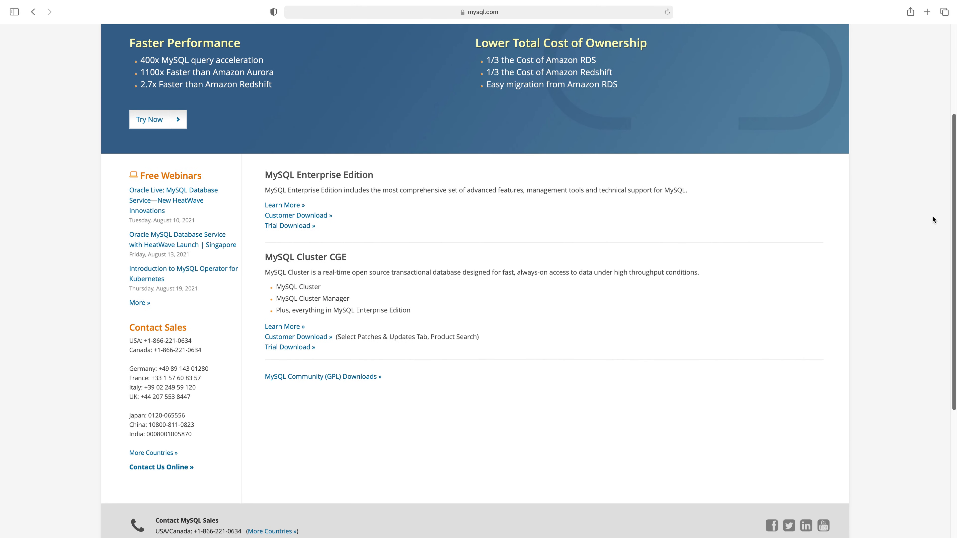
pyautogui.click(317, 378)
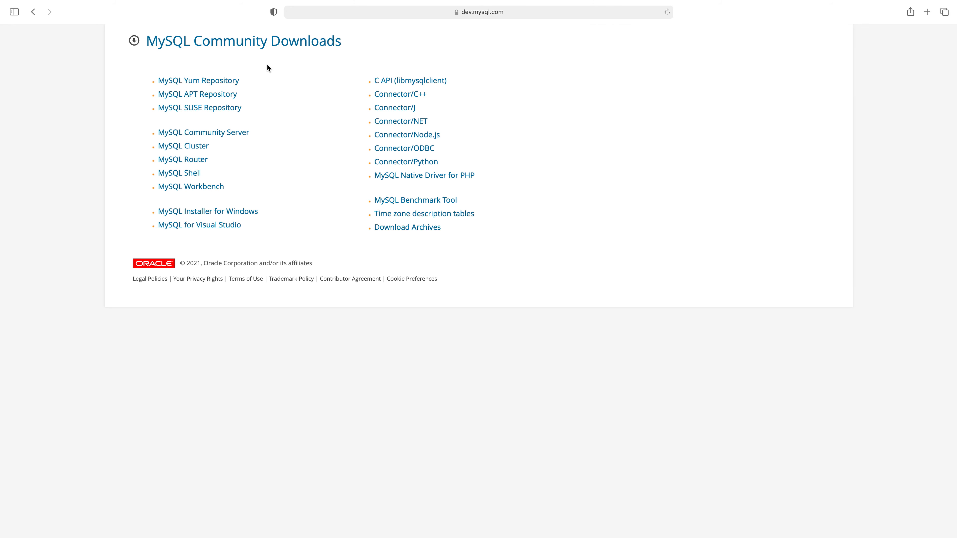
# Open the MySQL Community Server download page and scroll to its package list.
pyautogui.click(221, 133)
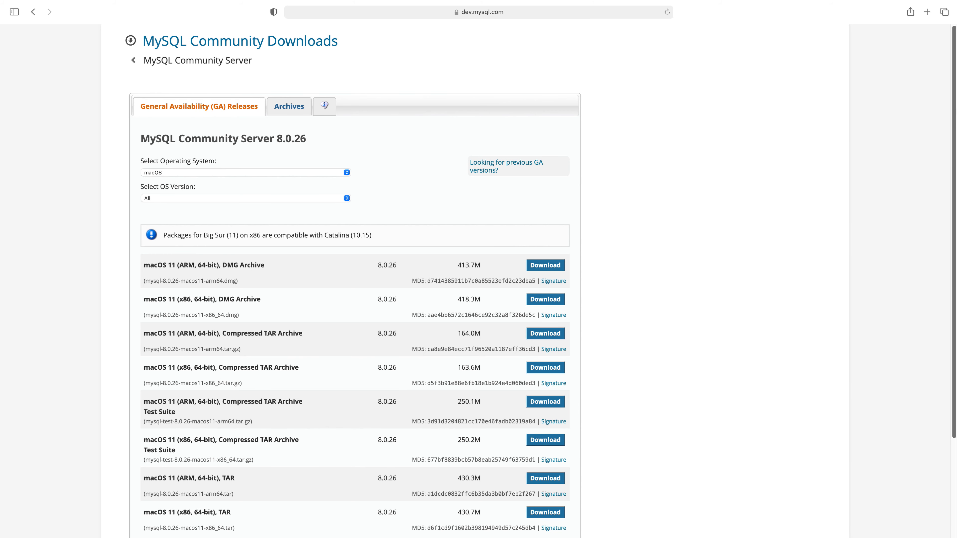
pyautogui.scroll(-2, 954, 143)
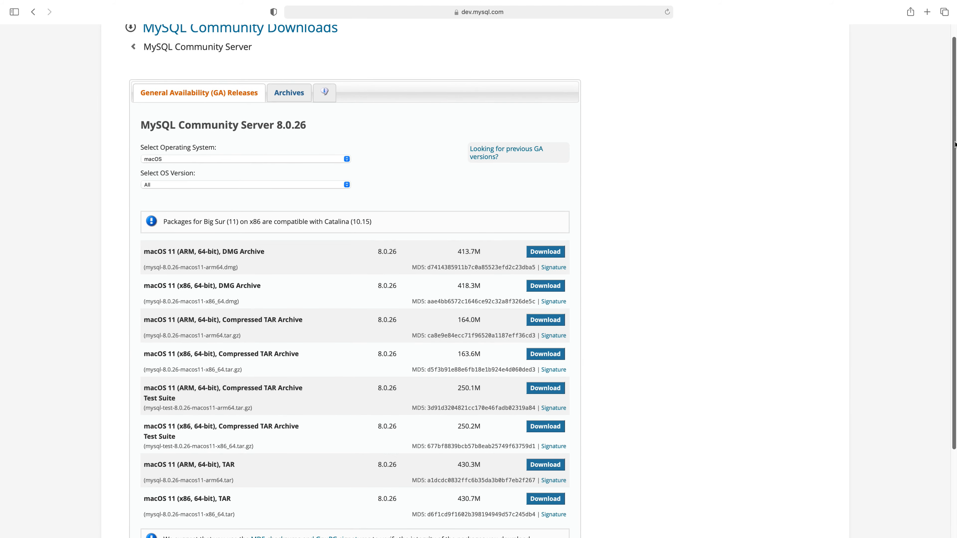
pyautogui.moveTo(954, 155); pyautogui.dragTo(948, 250)
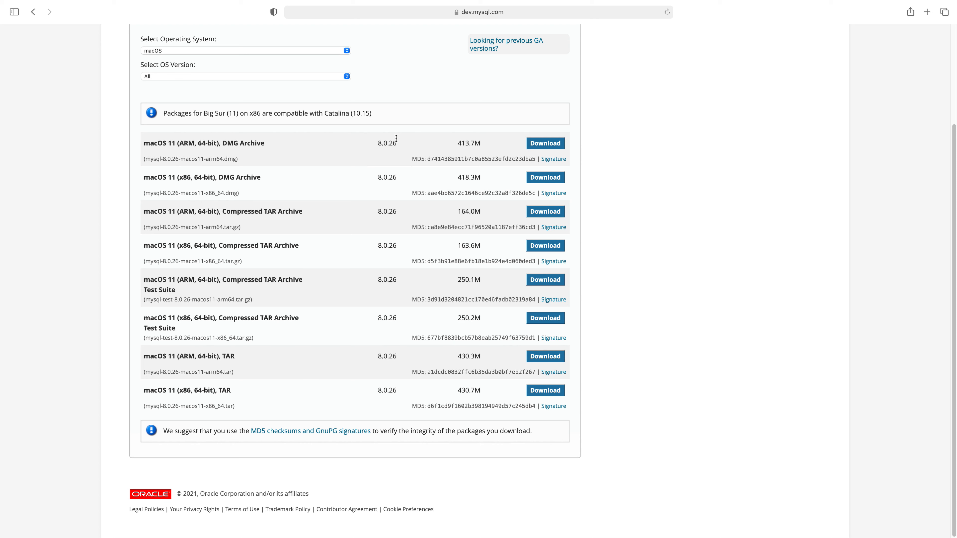
# Review the OS choices, keeping macOS and leaving Select OS Version at All.
pyautogui.click(291, 52)
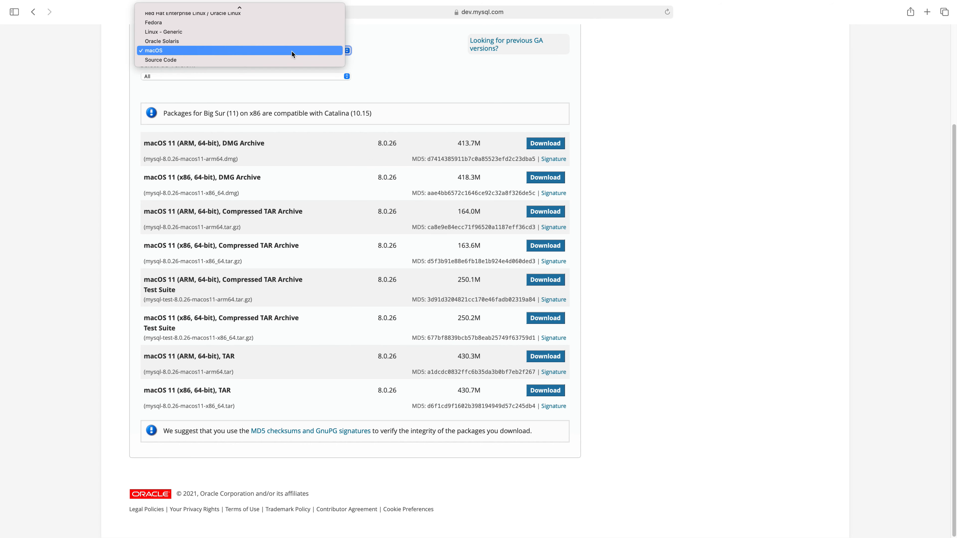
pyautogui.click(291, 51)
pyautogui.click(290, 76)
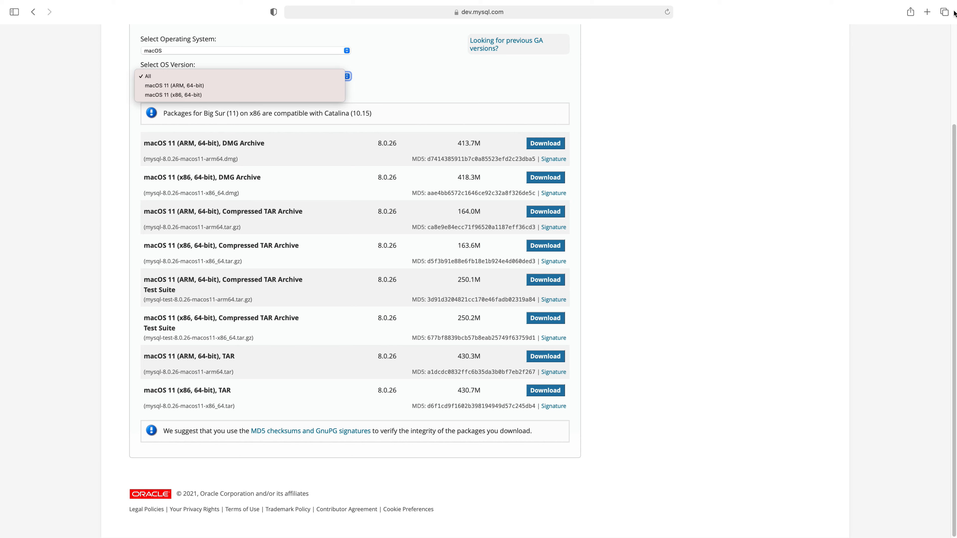
pyautogui.click(955, 213)
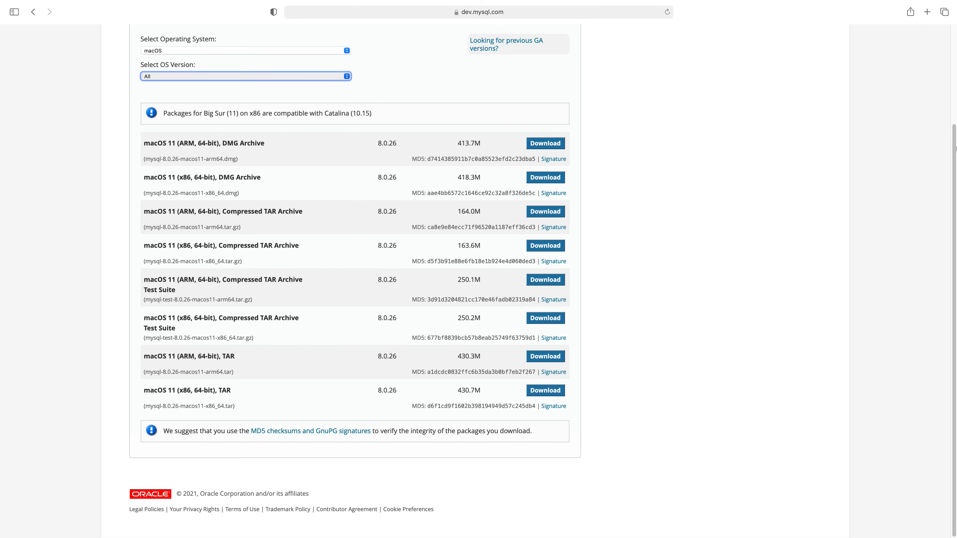
pyautogui.moveTo(955, 192); pyautogui.dragTo(956, 171)
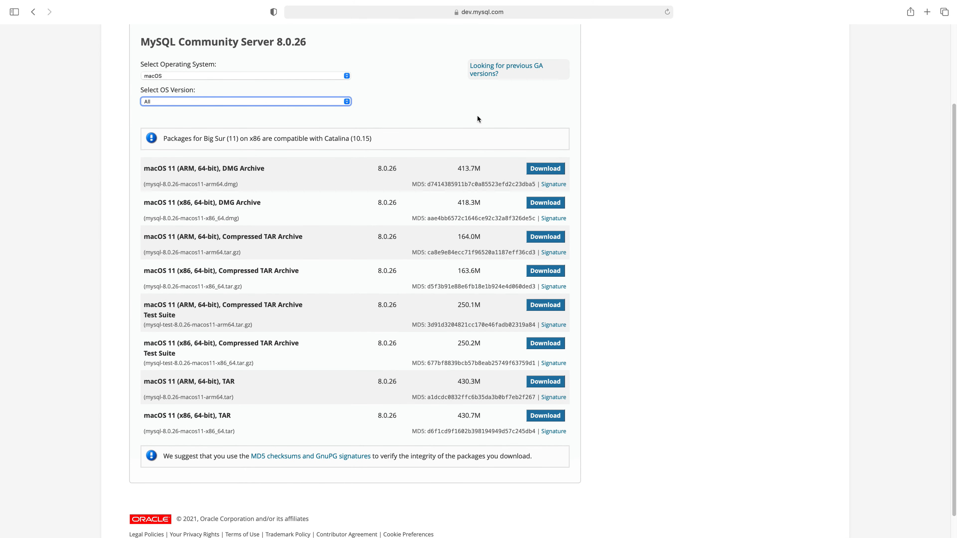
pyautogui.click(347, 103)
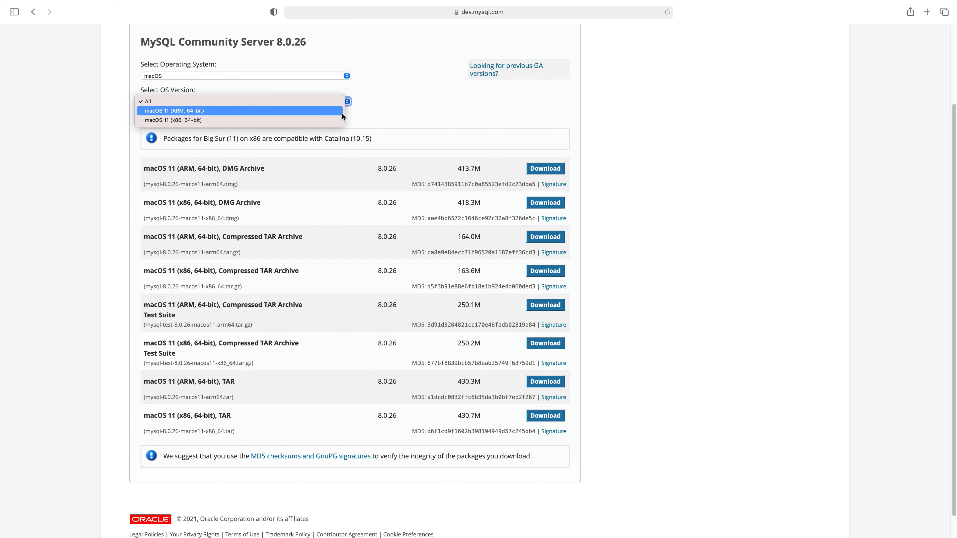
pyautogui.click(652, 1)
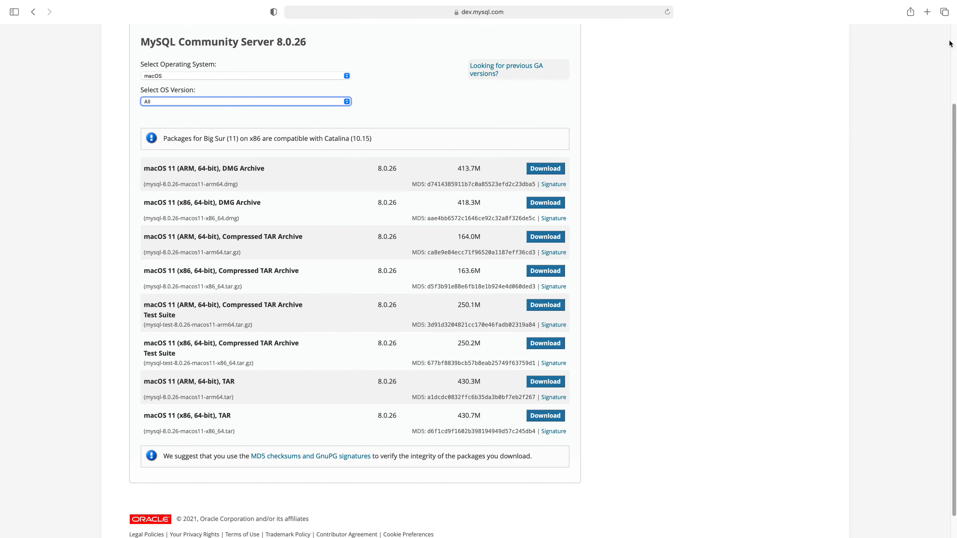
# Check the tab overview, return to the MySQL Community Server tab, and exit full screen.
pyautogui.click(944, 13)
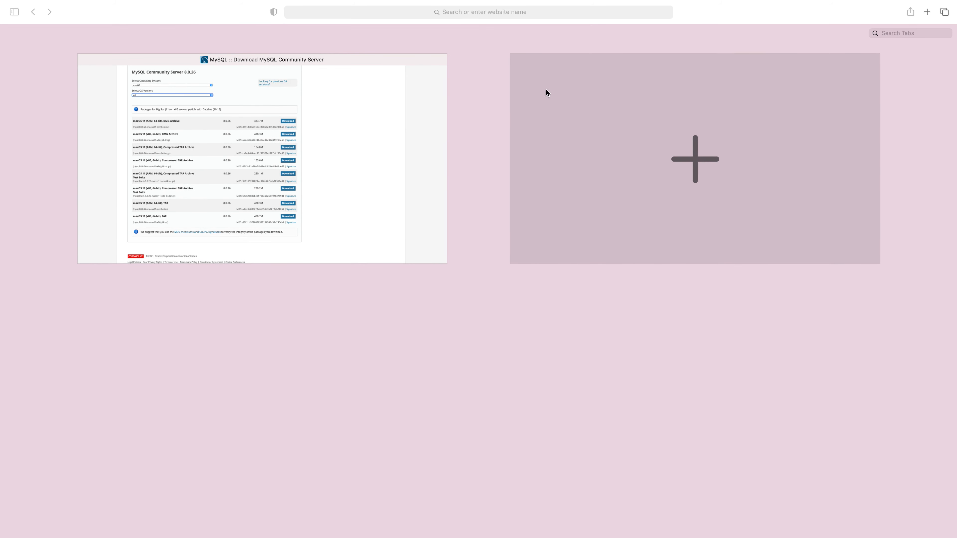
pyautogui.click(404, 144)
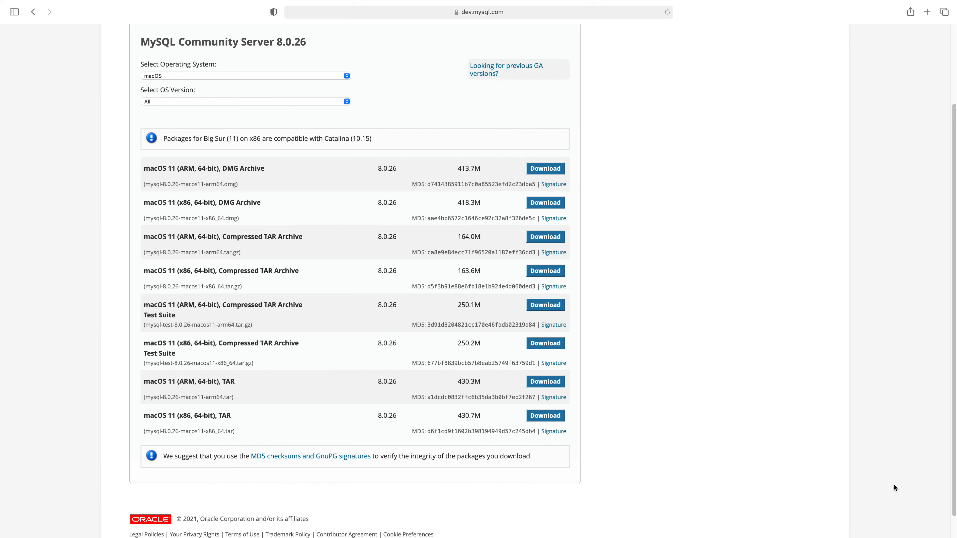
pyautogui.moveTo(954, 493); pyautogui.dragTo(956, 490)
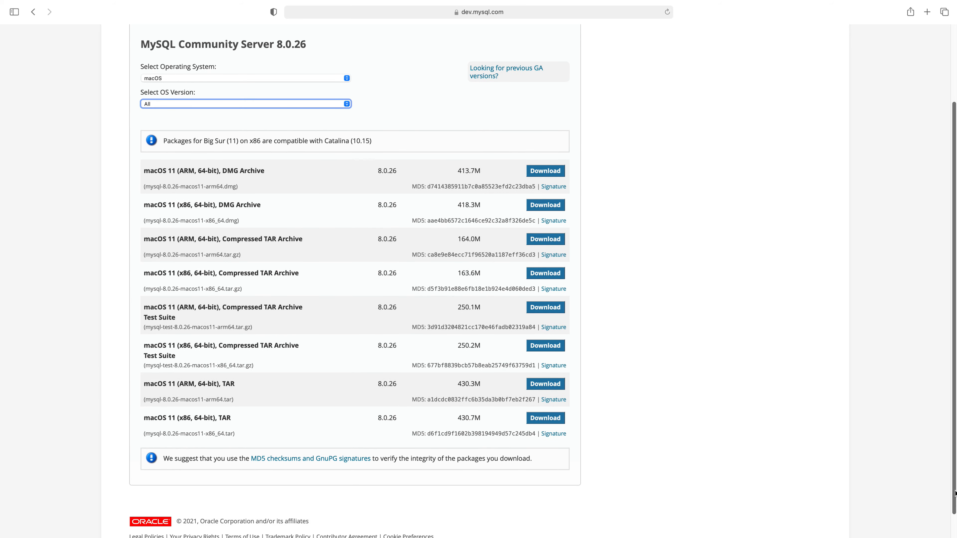
pyautogui.press('ctrl+super+f')
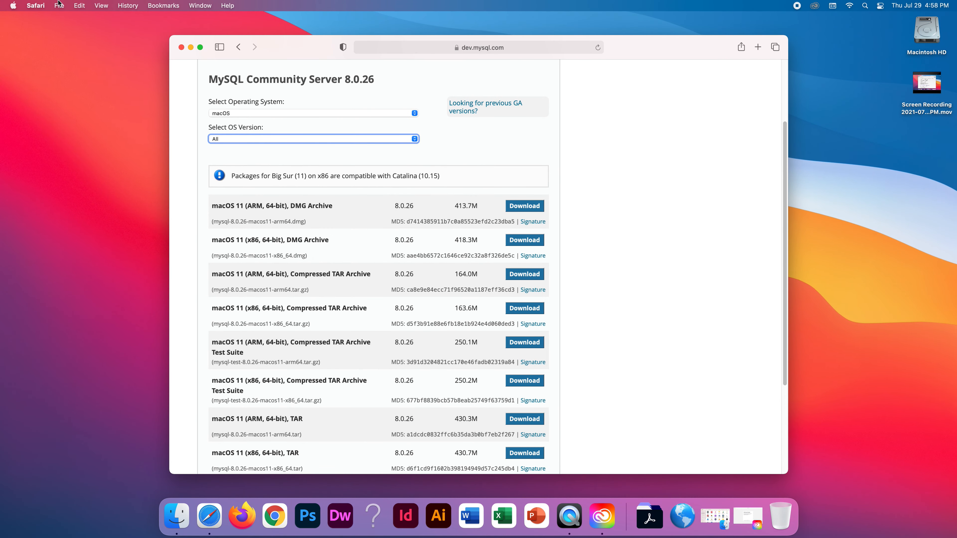
# Confirm macOS Big Sur 11.5 on Intel Core i7 in About This Mac, then restore full-screen Safari.
pyautogui.click(13, 5)
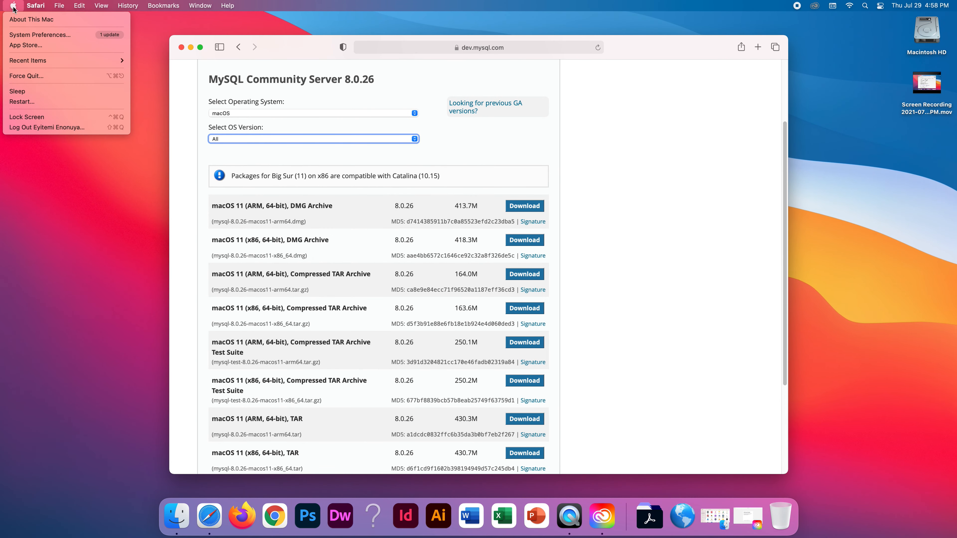
pyautogui.click(38, 23)
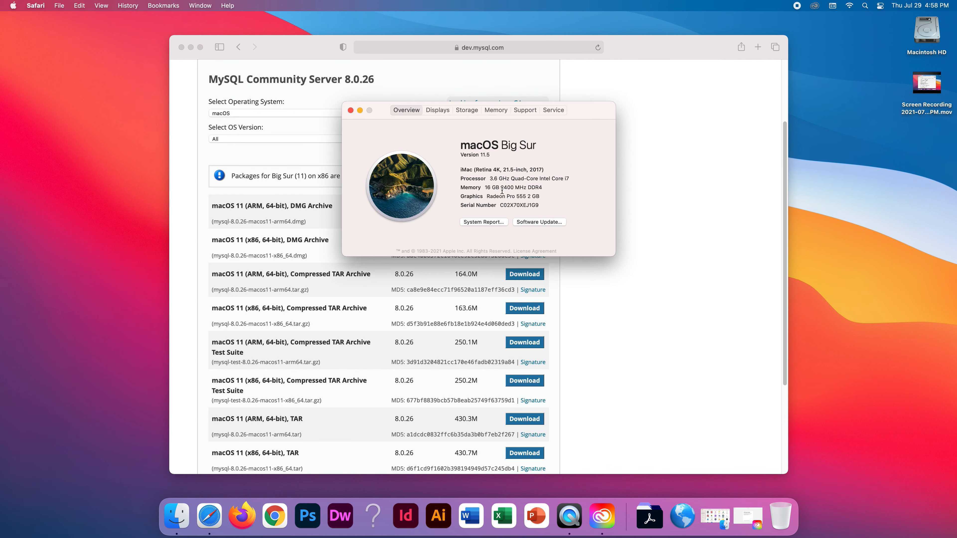
pyautogui.click(360, 110)
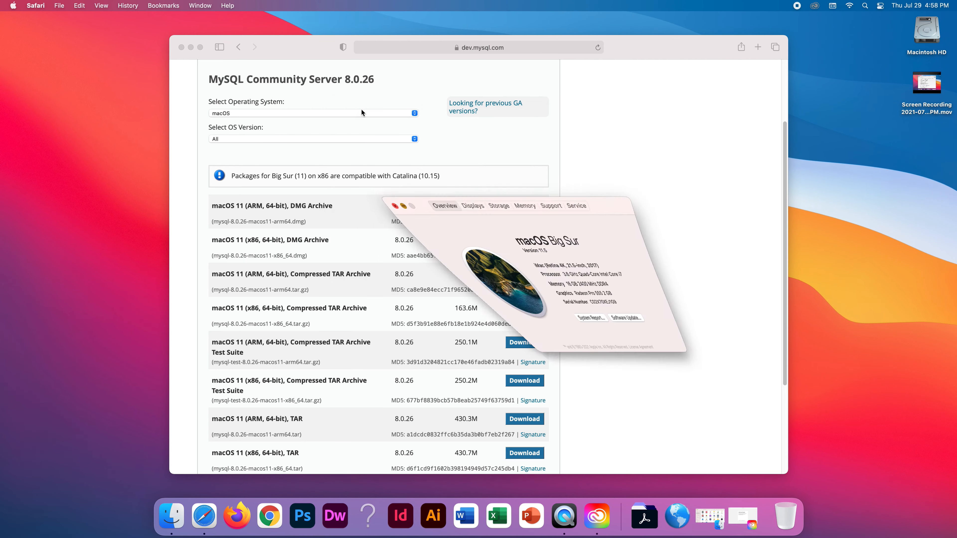
pyautogui.click(200, 47)
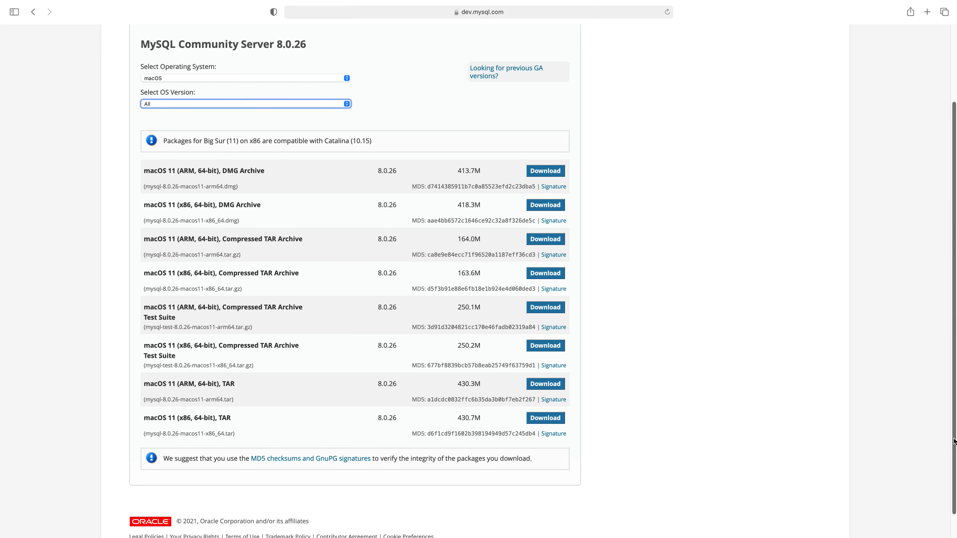
pyautogui.moveTo(954, 406)
pyautogui.mouseDown()
pyautogui.moveTo(954, 422)
pyautogui.moveTo(954, 413)
pyautogui.mouseUp()
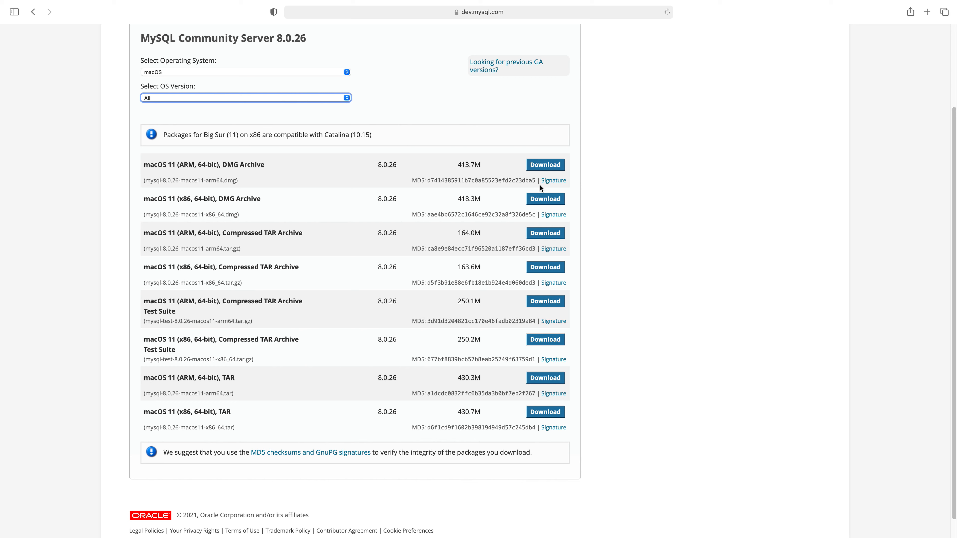
# Request the macOS 11 (x86, 64-bit) DMG Archive, view the Oracle login, then go back.
pyautogui.click(540, 199)
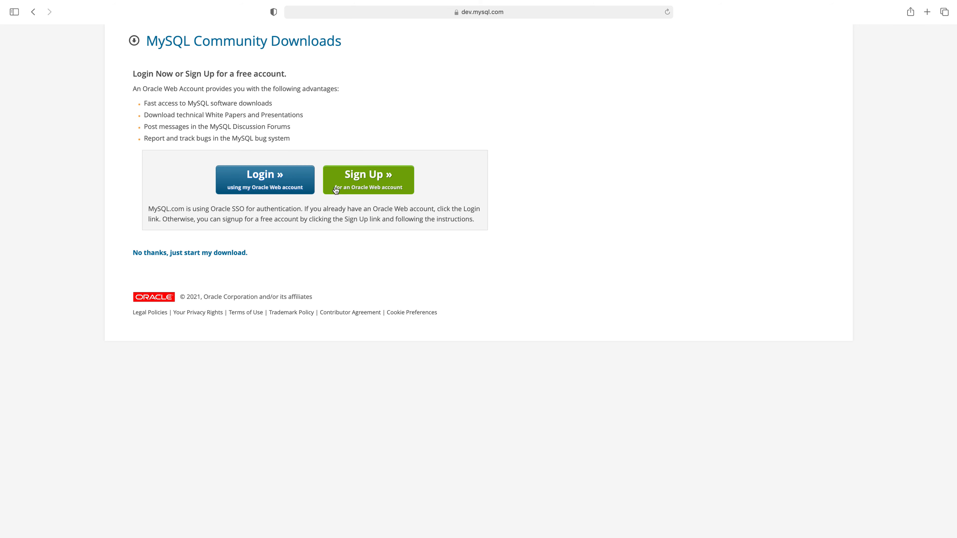
pyautogui.click(292, 182)
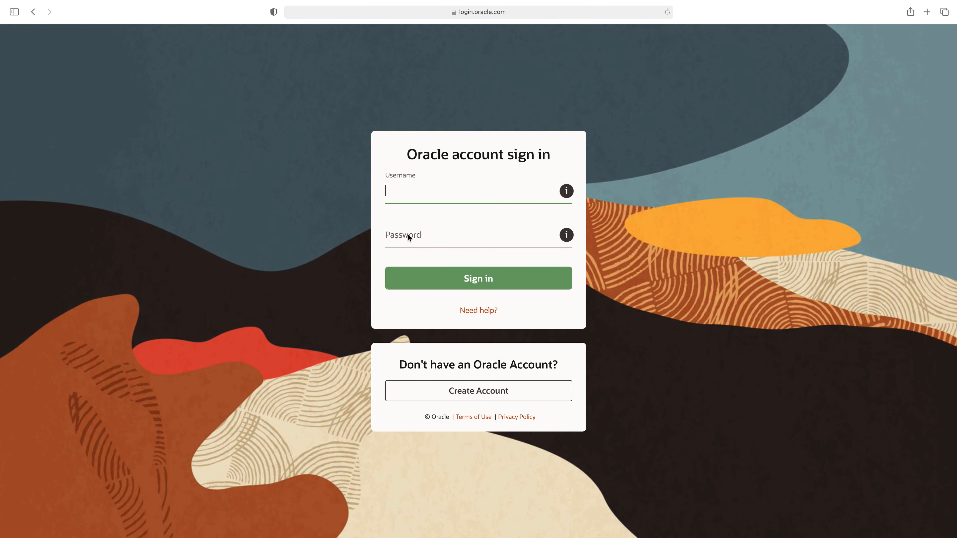
pyautogui.click(31, 12)
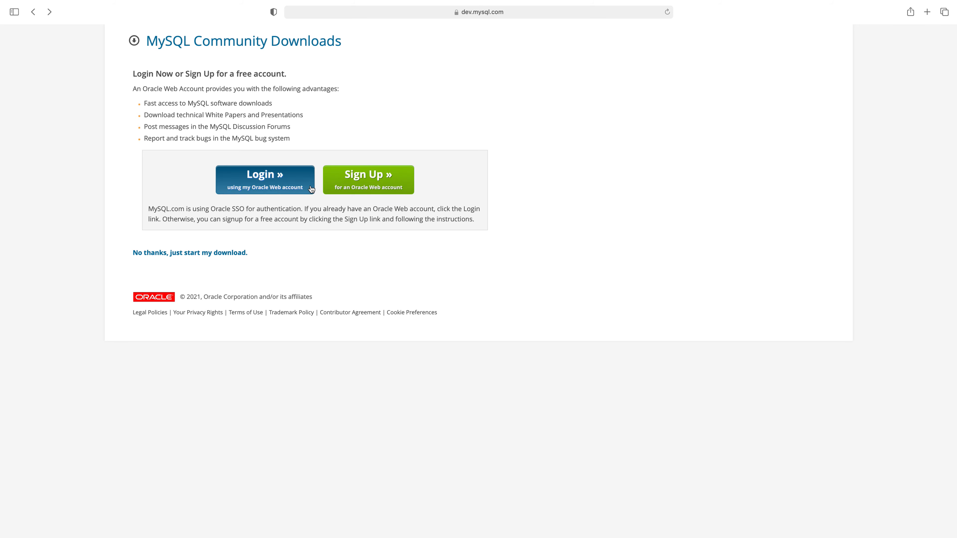
# Start the download without an account, allow dev.mysql.com, and select mysql-8.0.26-macos11-x86_64.dmg.
pyautogui.click(214, 256)
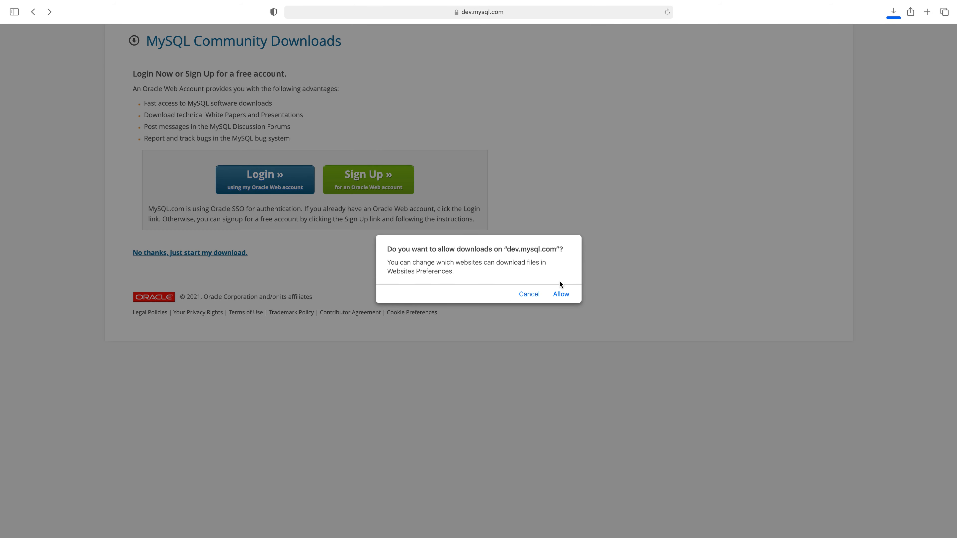
pyautogui.click(561, 294)
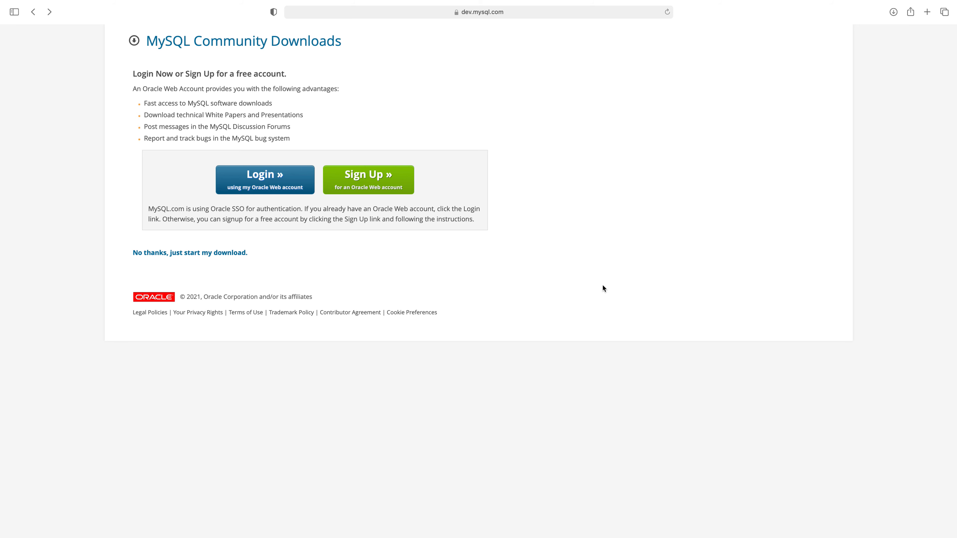
pyautogui.click(893, 12)
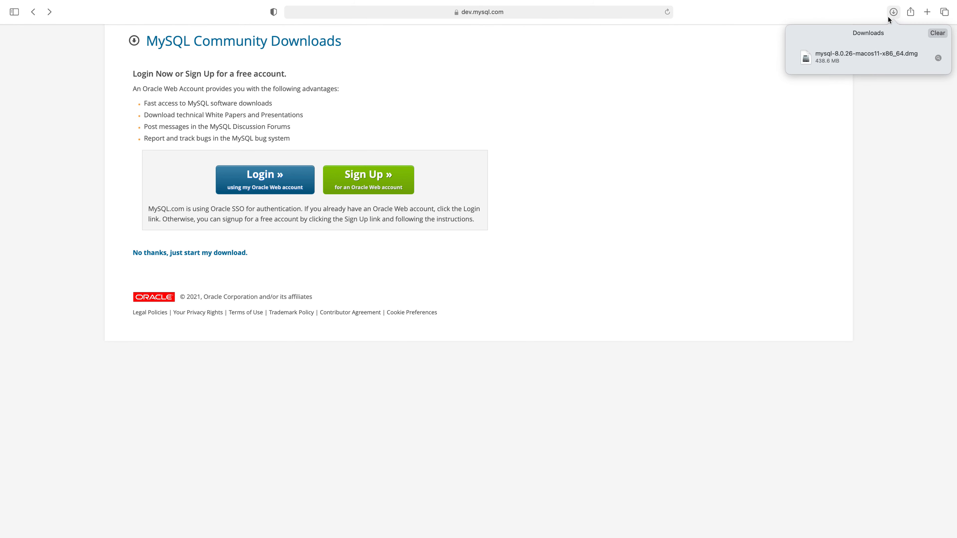
pyautogui.click(864, 58)
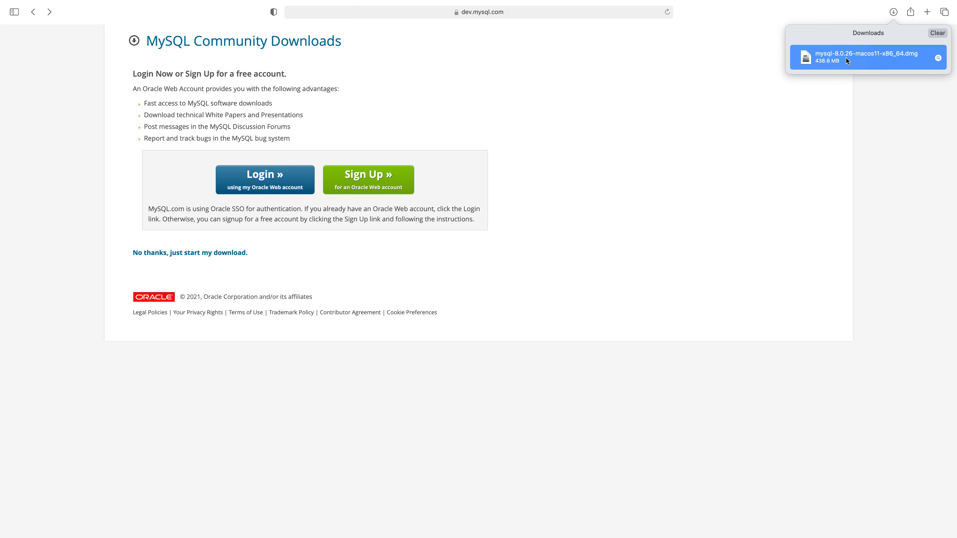
# Mount mysql-8.0.26-macos11-x86_64.dmg and launch its mysql-8.0.26-macos11-x86_64.pkg installer.
pyautogui.doubleClick(816, 67)
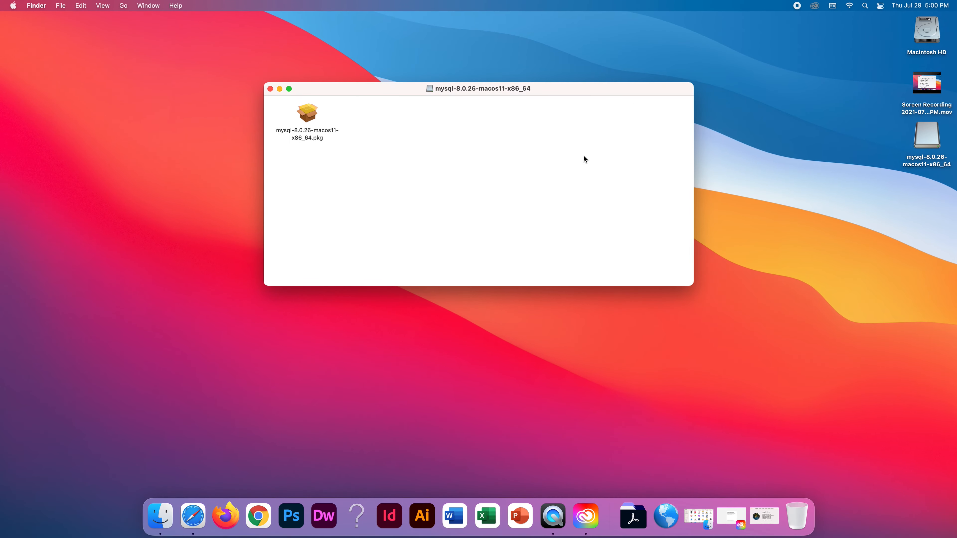
pyautogui.doubleClick(312, 114)
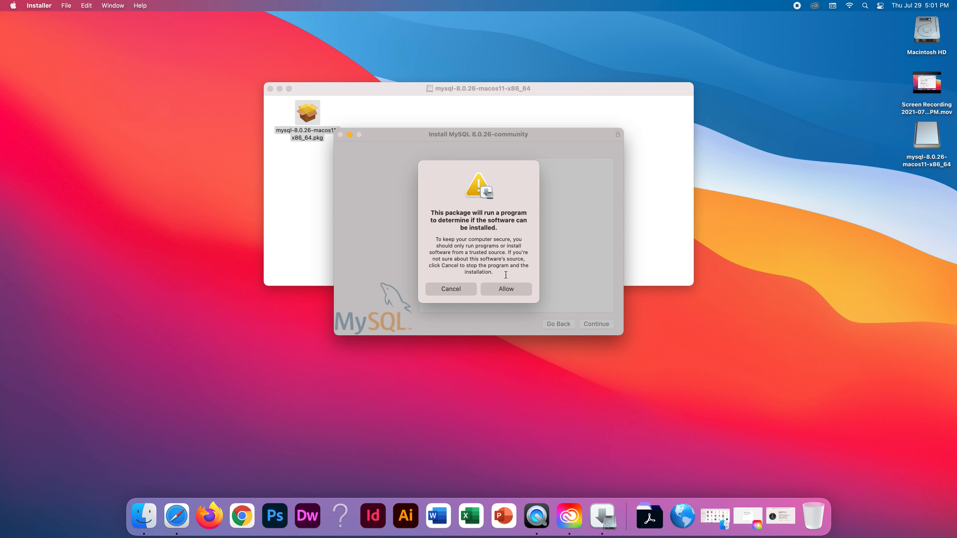
# Allow the pre-install check and accept the GPL licence to reach the Macintosh HD standard install.
pyautogui.click(510, 292)
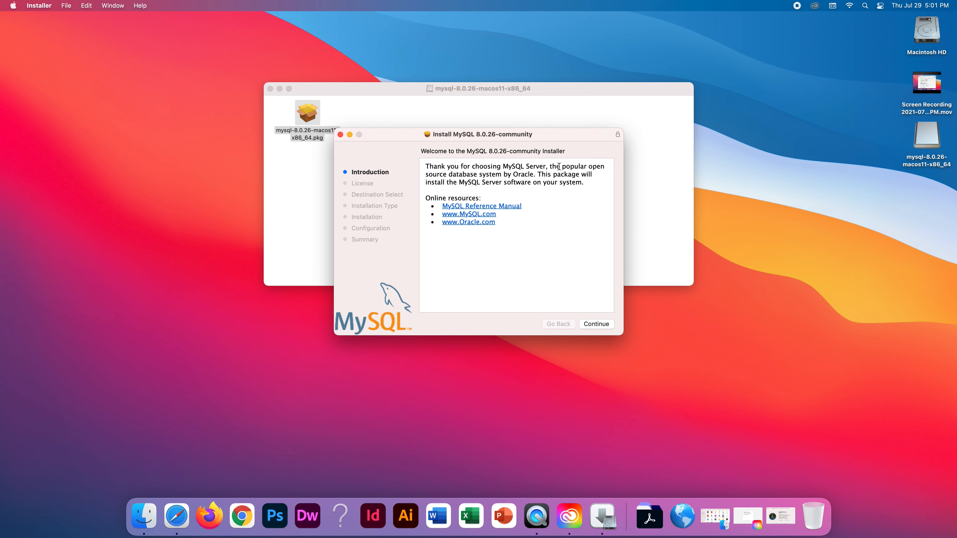
pyautogui.click(598, 323)
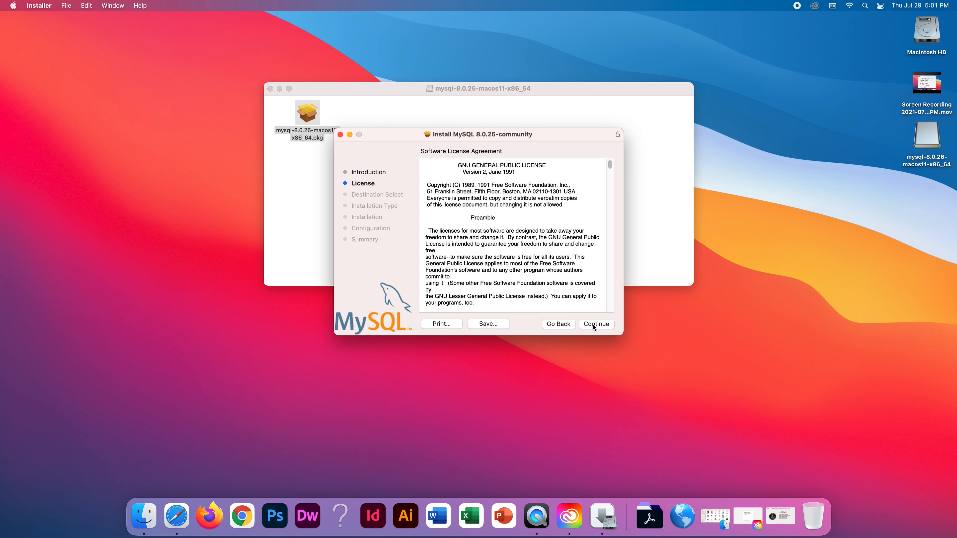
pyautogui.moveTo(611, 165); pyautogui.dragTo(609, 318)
pyautogui.click(600, 324)
pyautogui.click(576, 262)
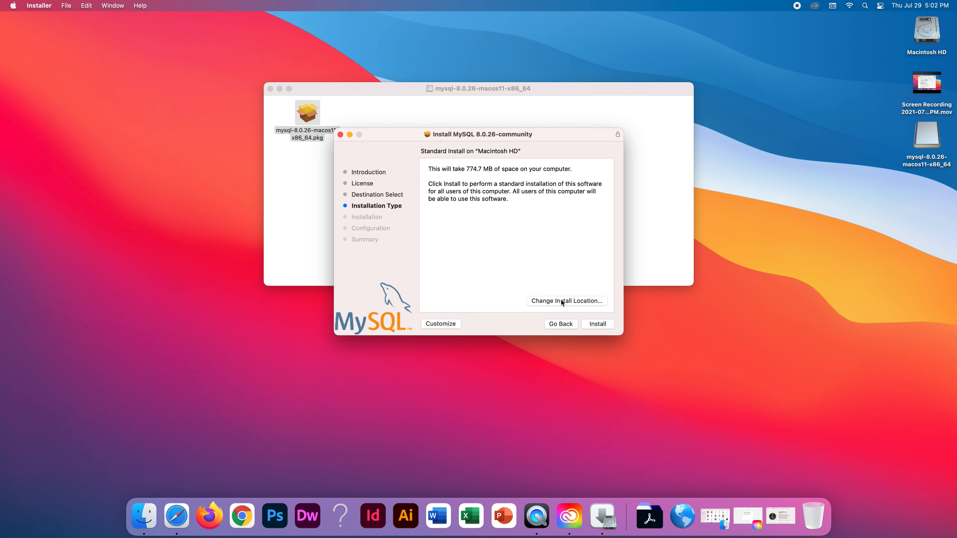
# Start the standard MySQL 8.0.26 install and authorize it, retyping the administrator password after rejection.
pyautogui.click(586, 326)
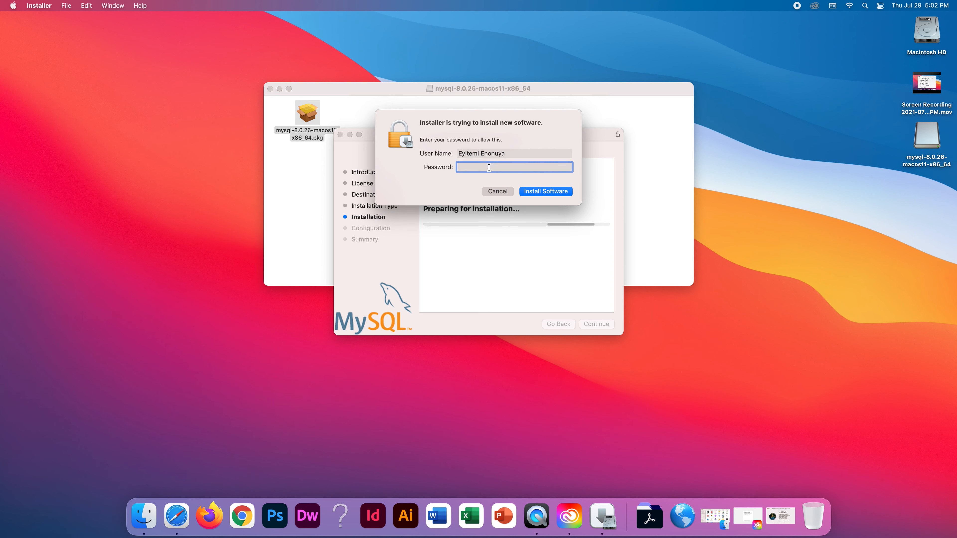
pyautogui.write('•••')
pyautogui.click(525, 189)
pyautogui.click(541, 190)
pyautogui.press('BackSpace')
pyautogui.press('capslock')
pyautogui.press('capslock')
pyautogui.write('••••••')
pyautogui.press('BackSpace')
pyautogui.press('BackSpace')
pyautogui.press('BackSpace')
pyautogui.press('BackSpace')
pyautogui.press('BackSpace')
pyautogui.press('BackSpace')
pyautogui.write('••••••••••••••••••')
pyautogui.click(539, 192)
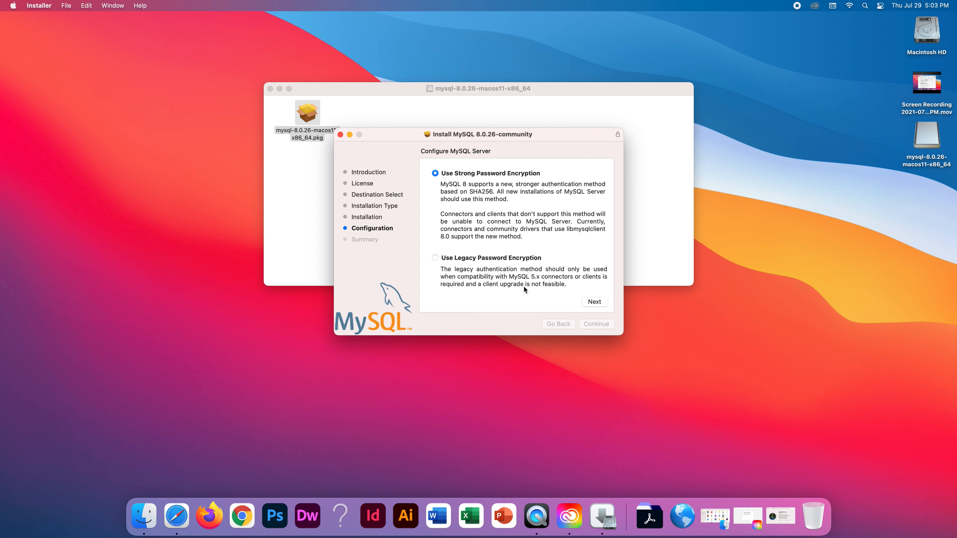
# Keep Use Strong Password Encryption selected and continue to the root password page.
pyautogui.click(435, 259)
pyautogui.click(435, 173)
pyautogui.click(594, 301)
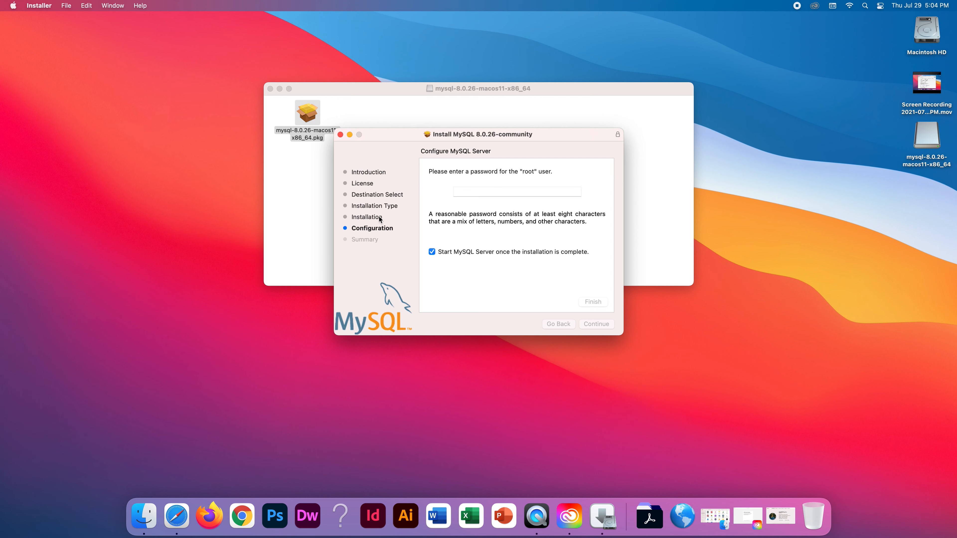
# Enter a password for the MySQL root user, starting with a capital letter.
pyautogui.click(471, 195)
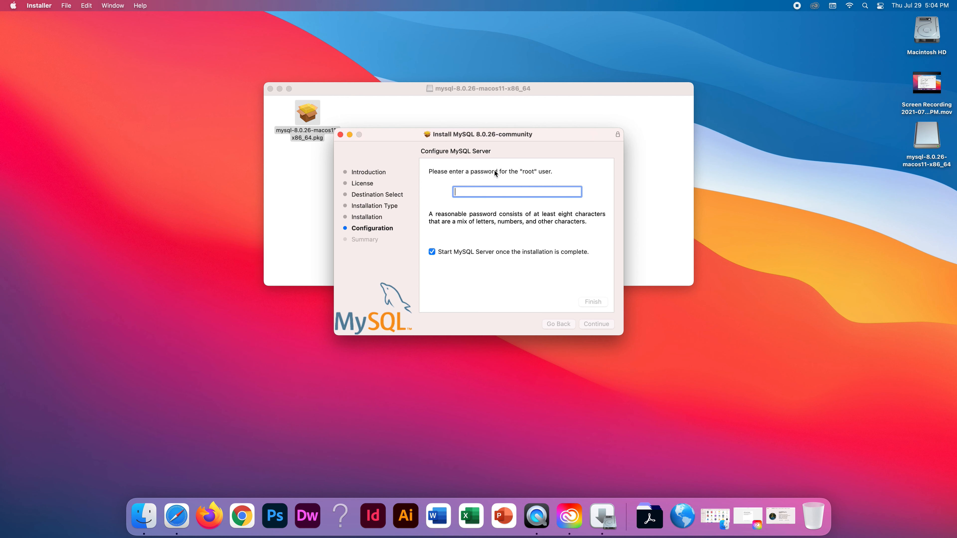
pyautogui.press('capslock')
pyautogui.write('•')
pyautogui.press('capslock')
pyautogui.write('•••••••••••••••••')
# Finish the server configuration, entering and resubmitting the administrator password until the Summary appears.
pyautogui.click(590, 302)
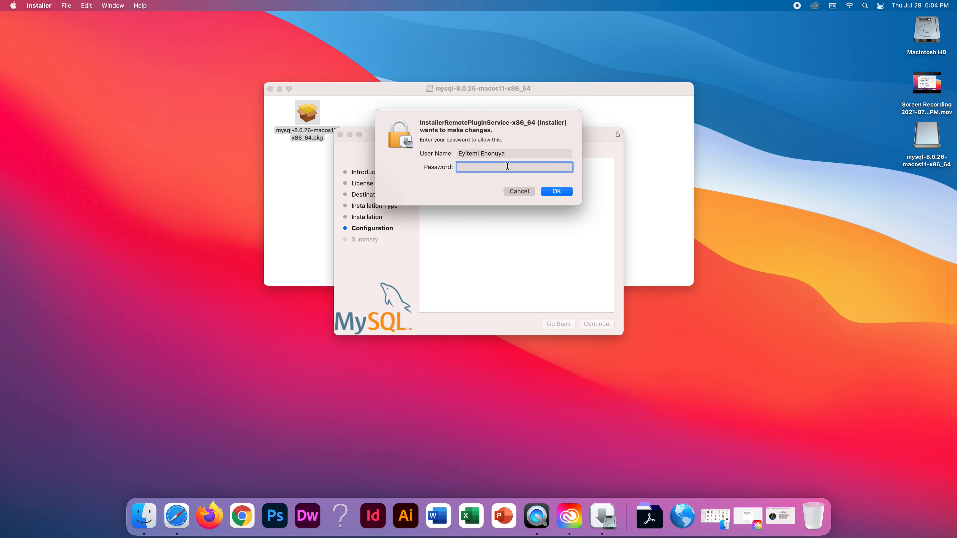
pyautogui.write('•••••••••••••••••')
pyautogui.click(542, 191)
pyautogui.press('BackSpace')
pyautogui.write('password1234567890')
pyautogui.press('Return')
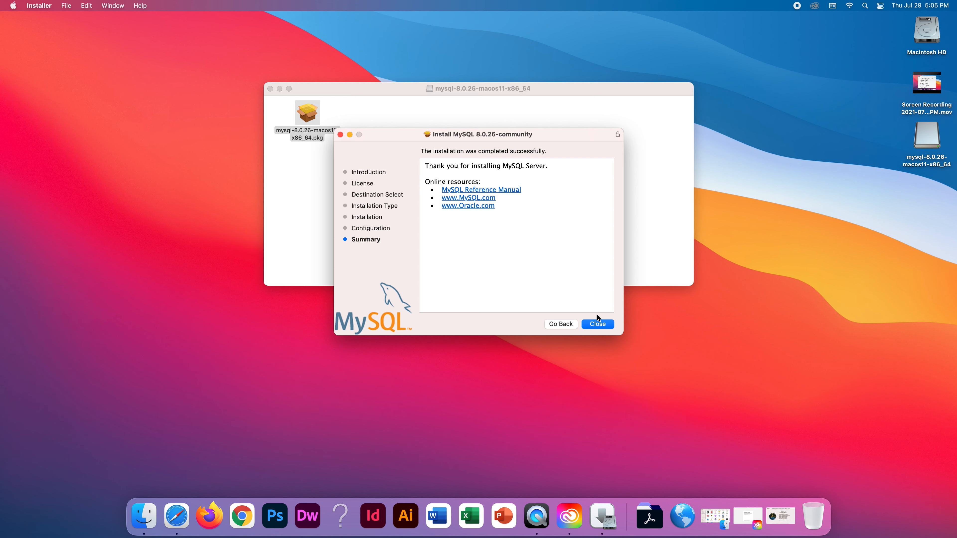
# Close the MySQL installer and choose Keep in the 'Move to Trash?' alert.
pyautogui.click(597, 324)
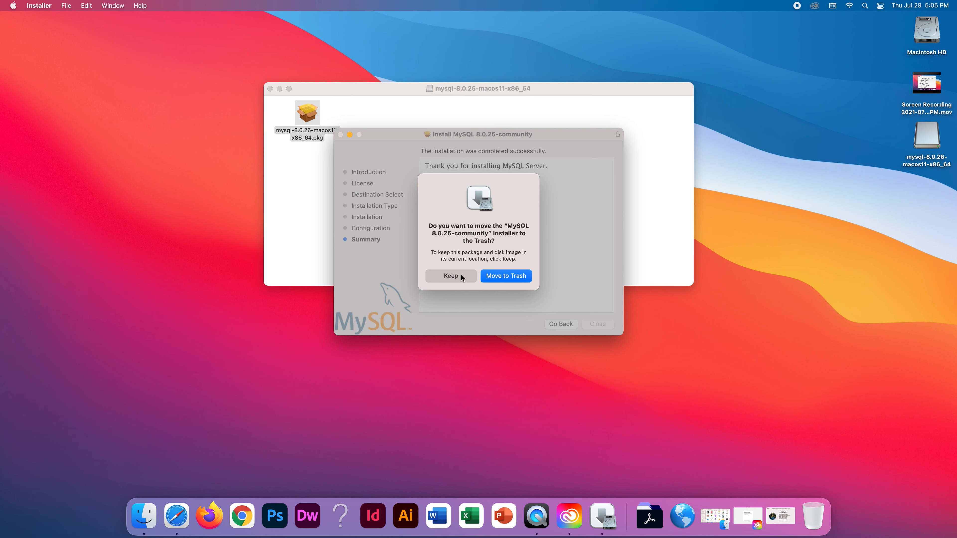
pyautogui.click(460, 275)
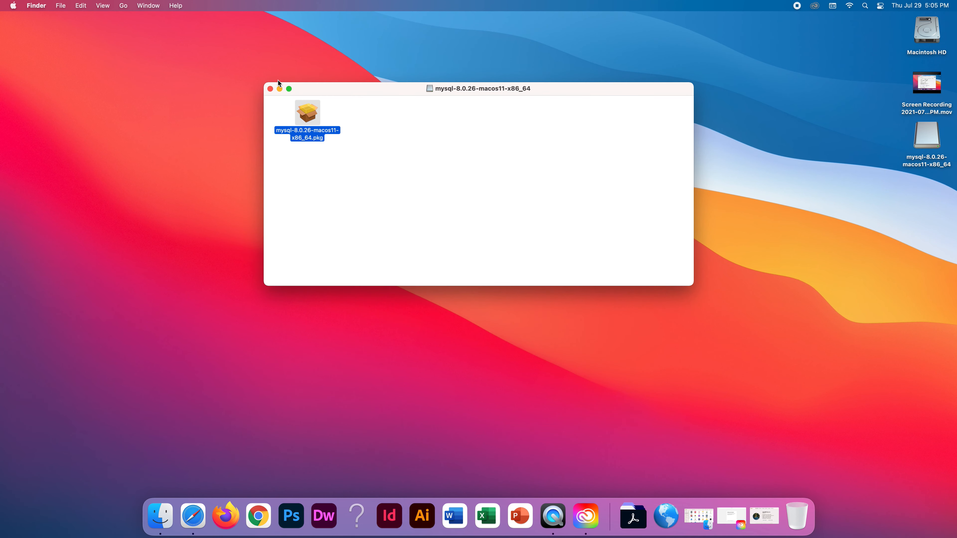
# Close the mysql disk image window and open System Preferences from the Apple menu.
pyautogui.click(270, 90)
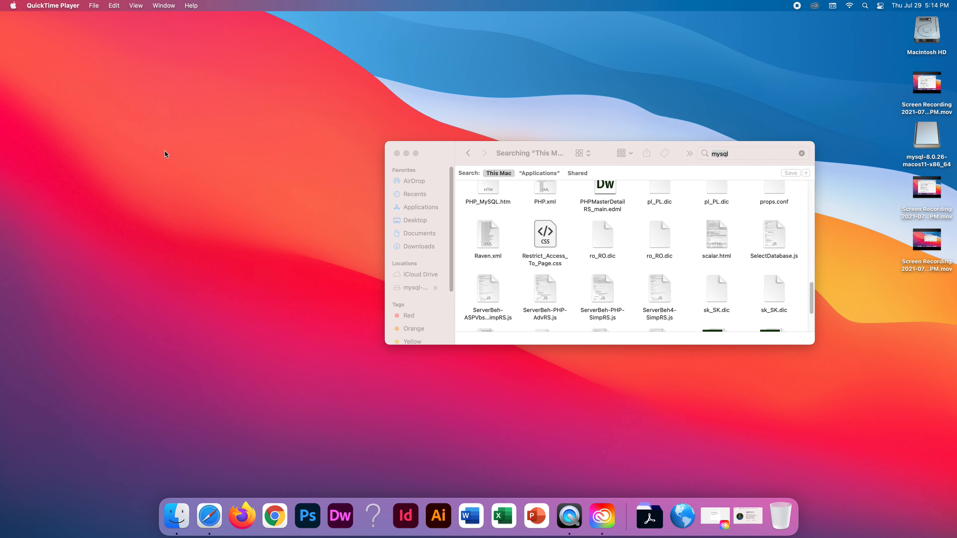
pyautogui.click(14, 6)
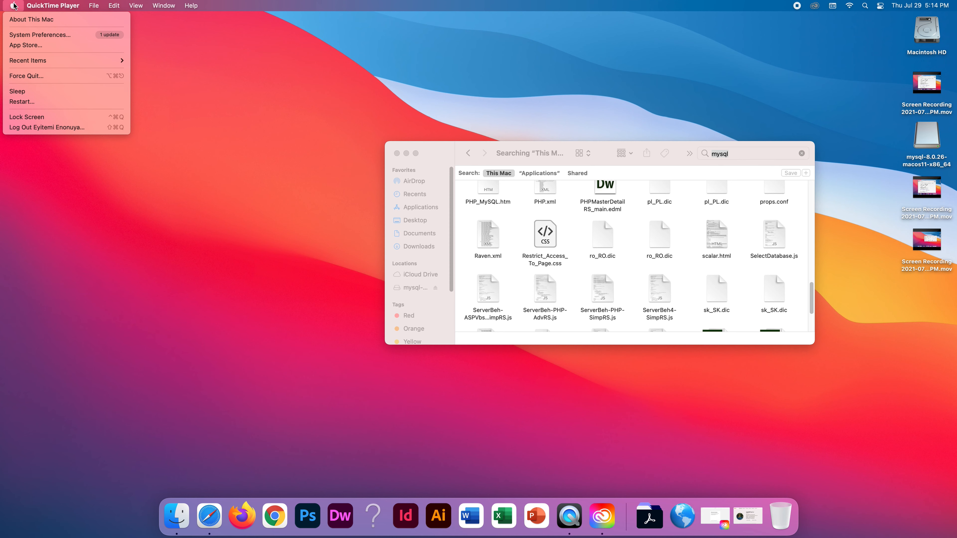
pyautogui.click(26, 35)
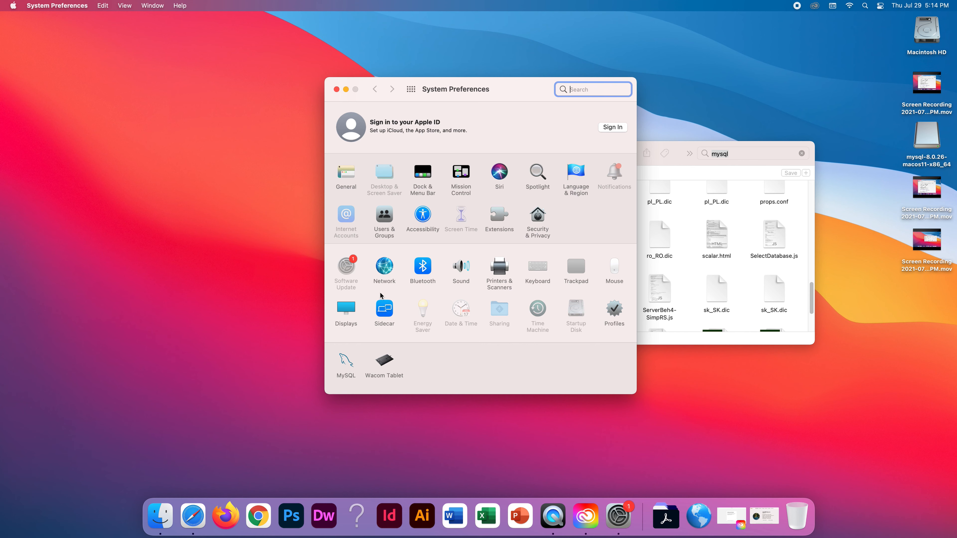
# Open the MySQL preference pane and stop the MySQL server, authorizing with the administrator password.
pyautogui.click(347, 364)
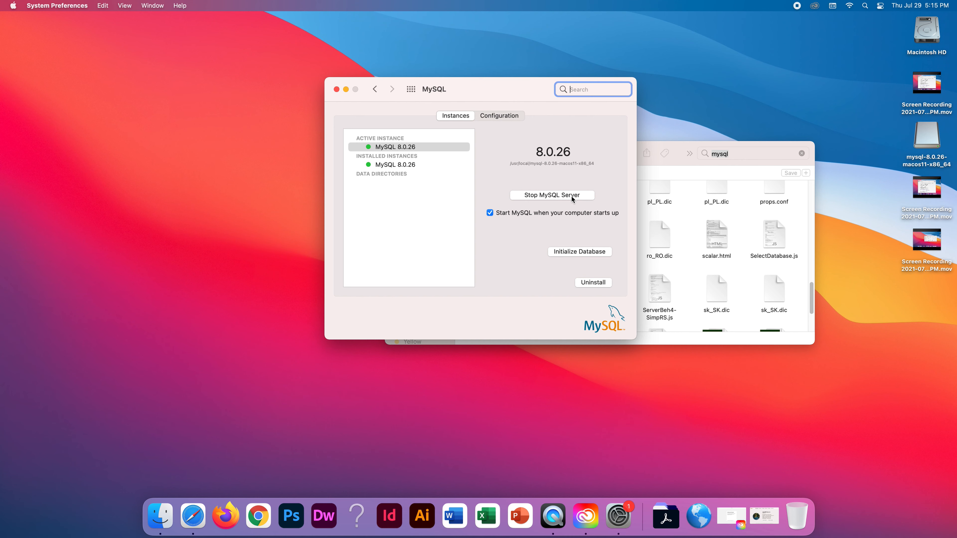
pyautogui.click(550, 194)
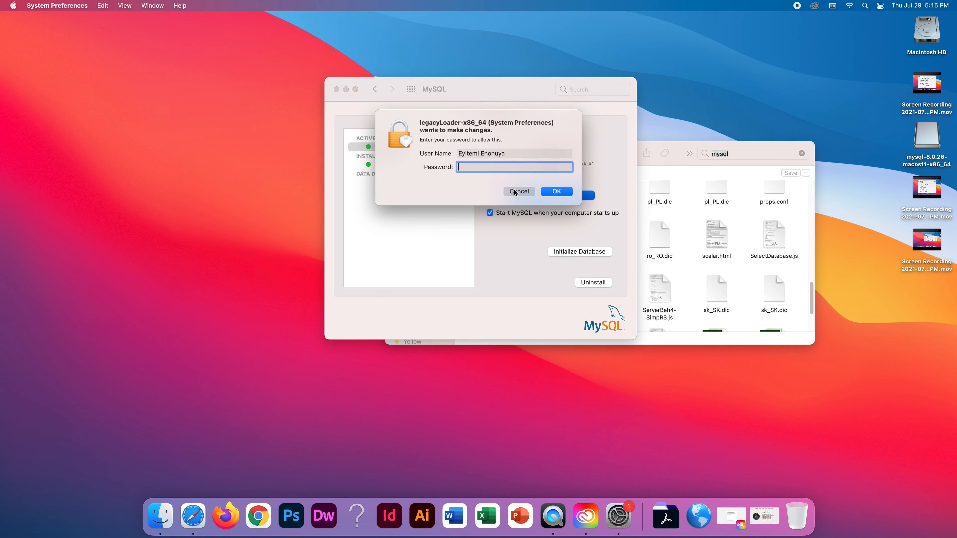
pyautogui.write('••••••••••••••••••')
pyautogui.click(549, 192)
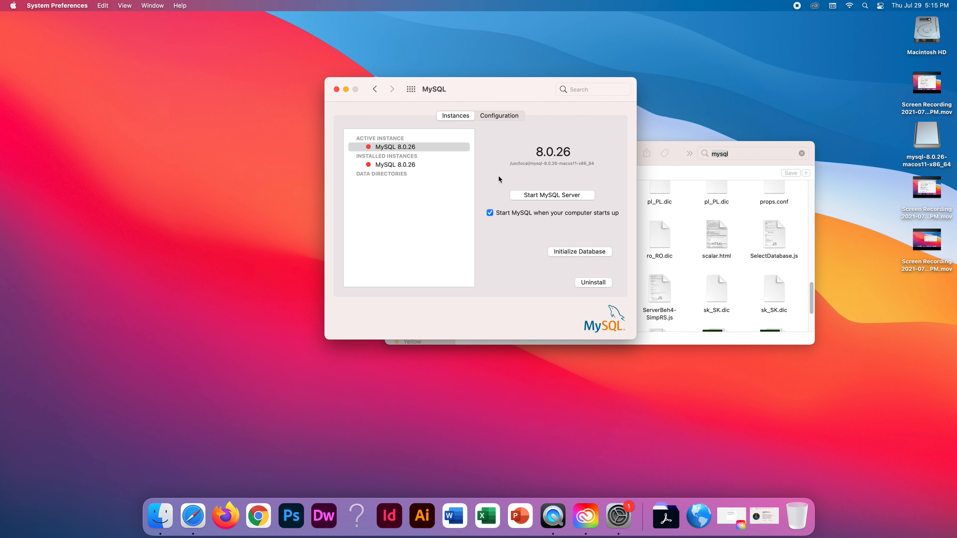
# Start the MySQL server again with administrator authorization and select the 8.0.26 instance.
pyautogui.click(533, 193)
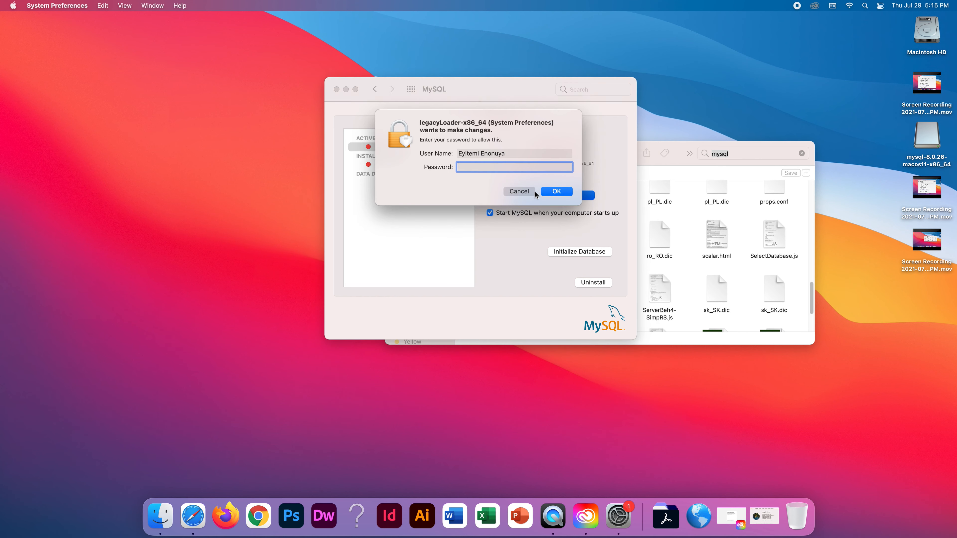
pyautogui.write('••••••••••••••••••')
pyautogui.click(549, 191)
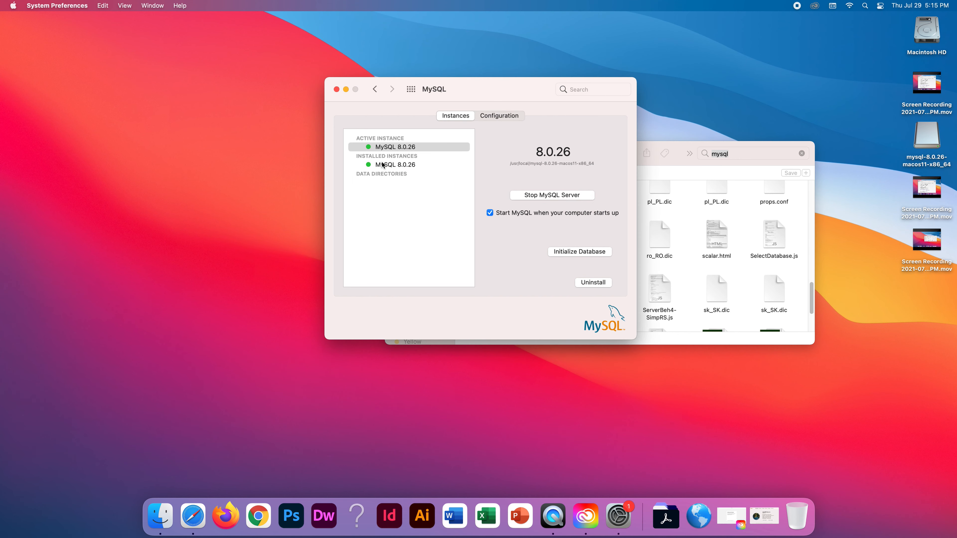
pyautogui.click(395, 165)
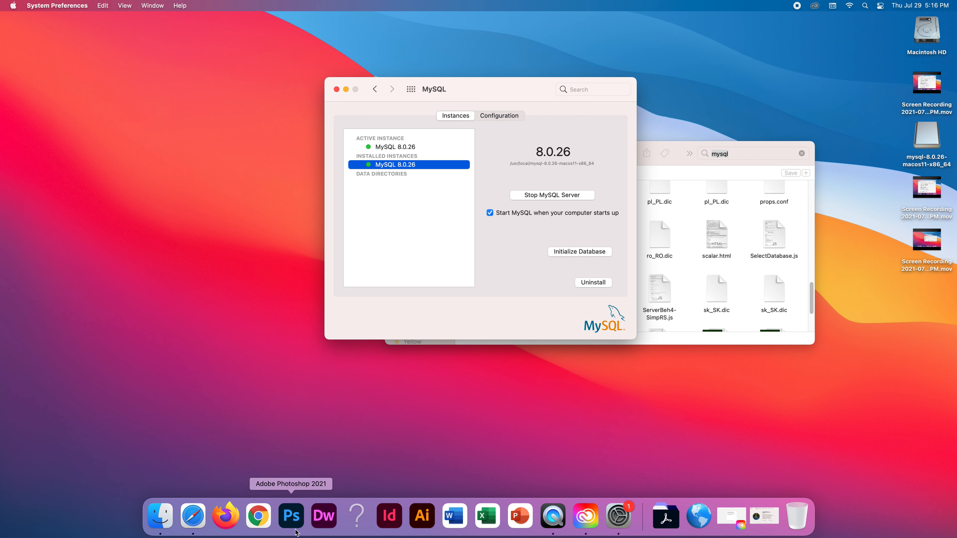
# Complete Chrome's first-run setup choosing Keep Safari, close Chrome, and return to Safari.
pyautogui.click(264, 524)
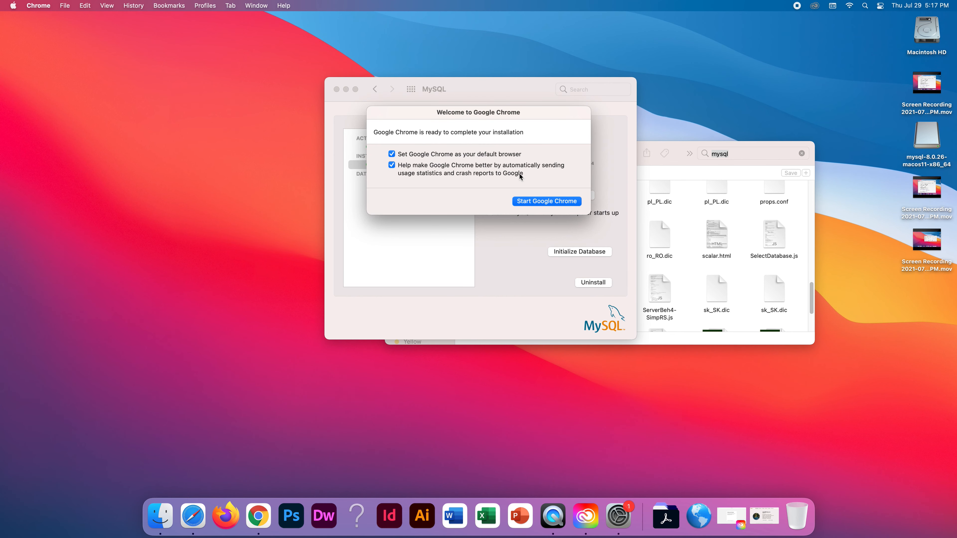
pyautogui.click(523, 201)
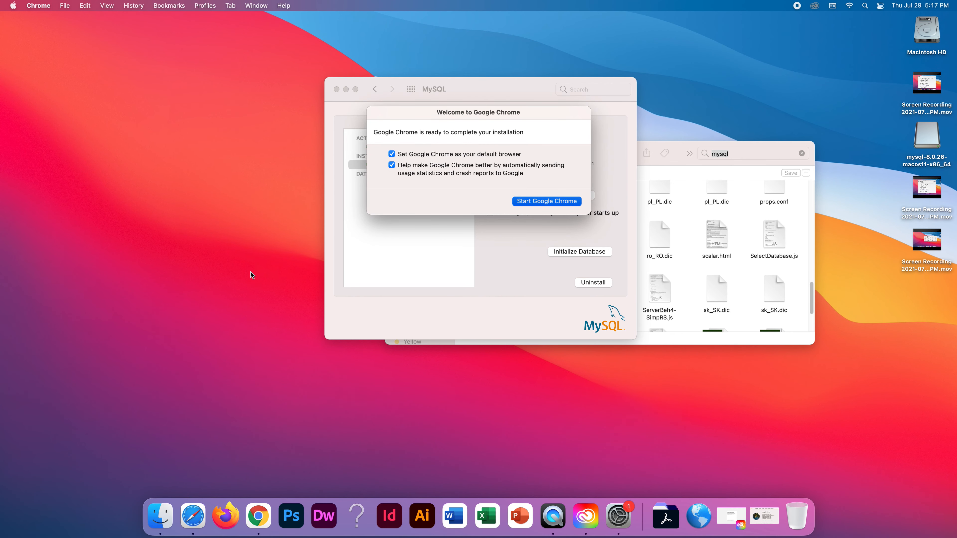
pyautogui.click(449, 216)
pyautogui.click(23, 32)
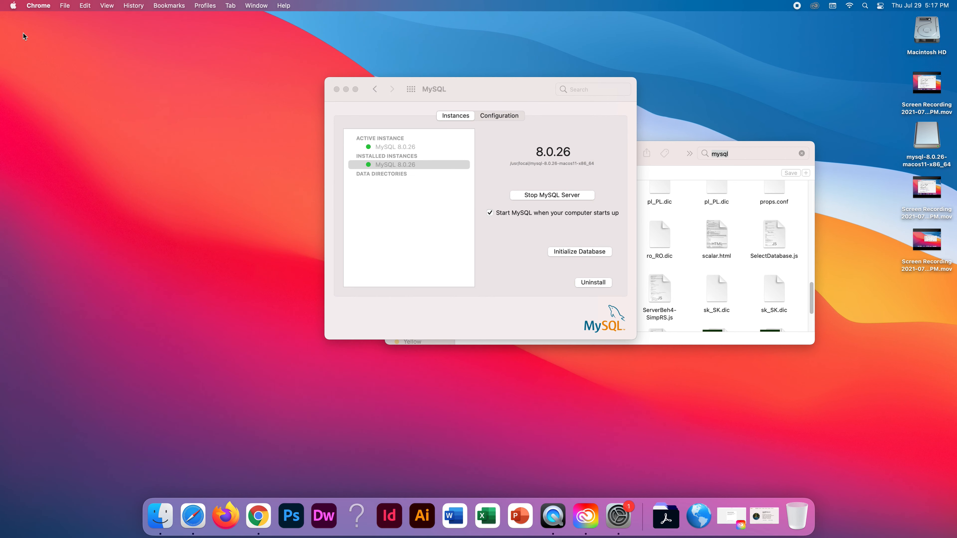
pyautogui.click(199, 529)
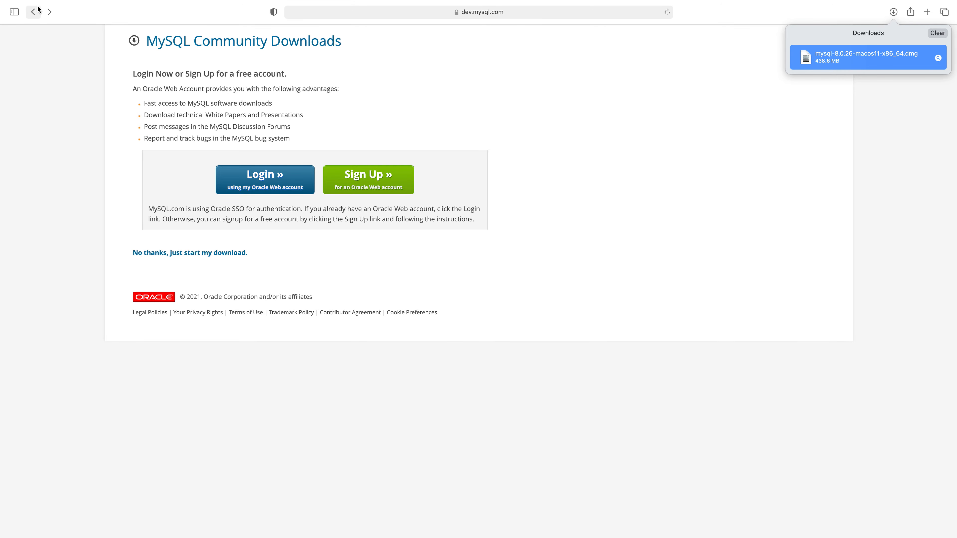
# Go back three pages to the mysql.com home page and return Safari to full screen.
pyautogui.click(30, 23)
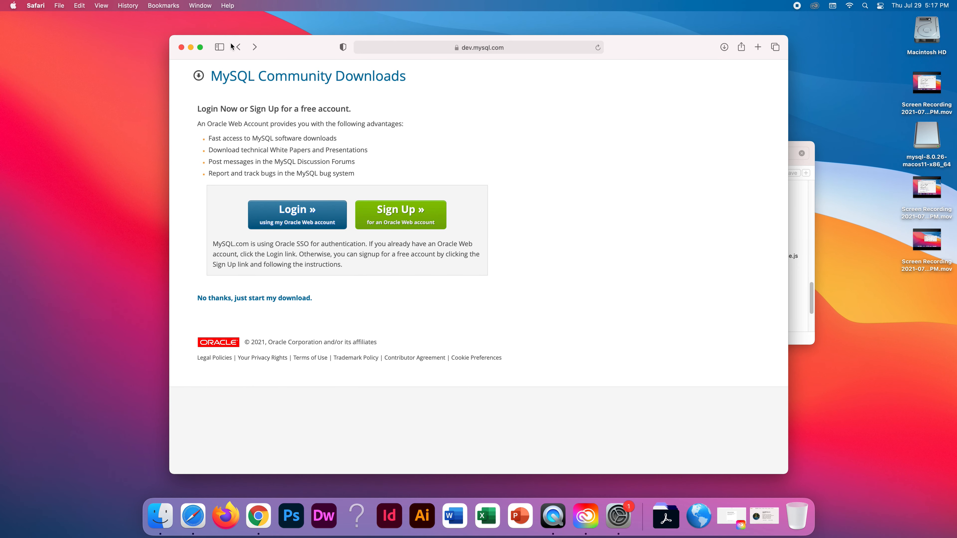
pyautogui.click(238, 48)
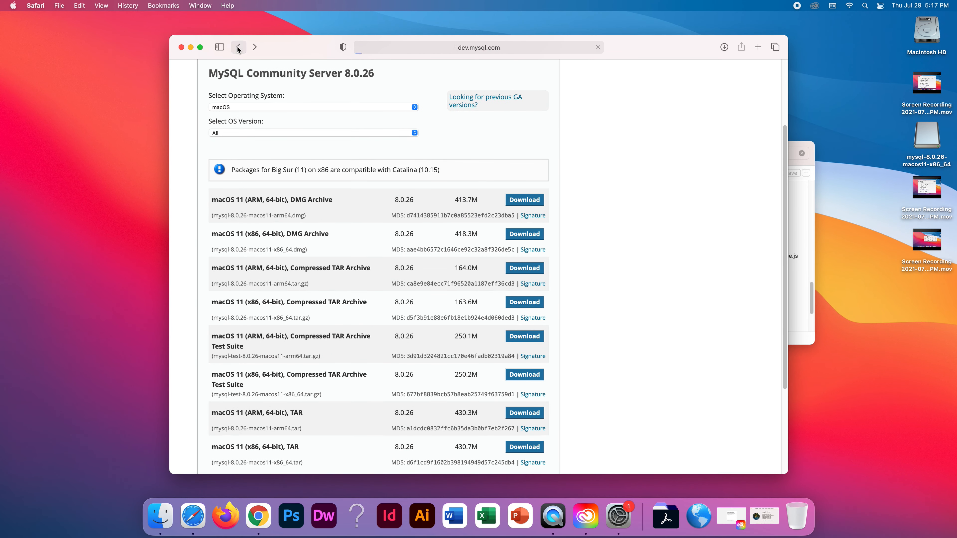
pyautogui.click(238, 47)
pyautogui.click(237, 48)
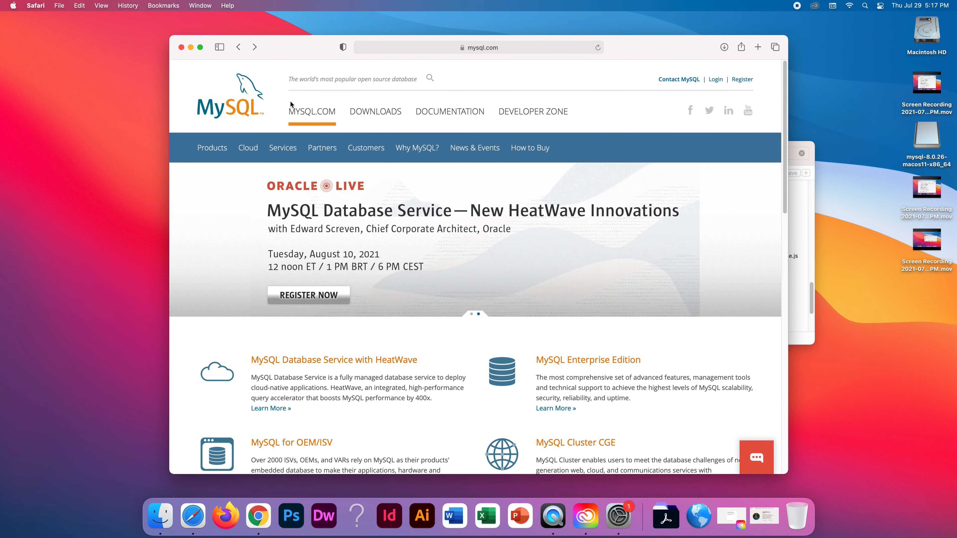
pyautogui.click(200, 47)
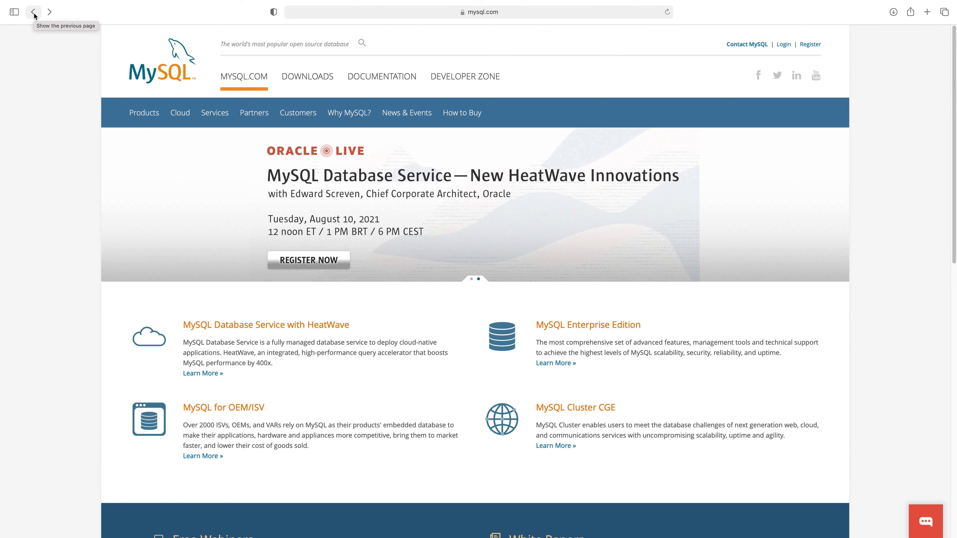
# From the mysql.com DOWNLOADS section, follow the 'MySQL Community (GPL) Downloads »' link.
pyautogui.click(307, 77)
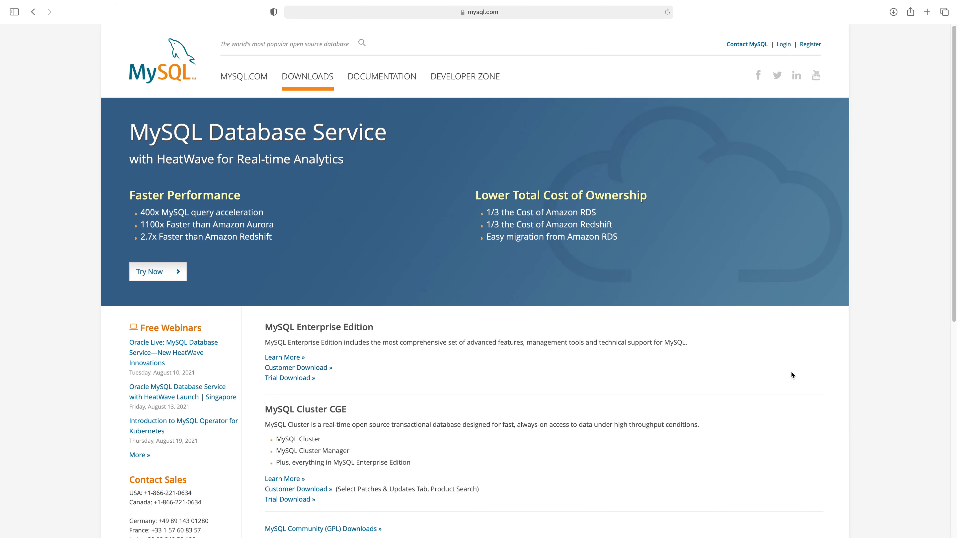
pyautogui.scroll(-5, 219, 372)
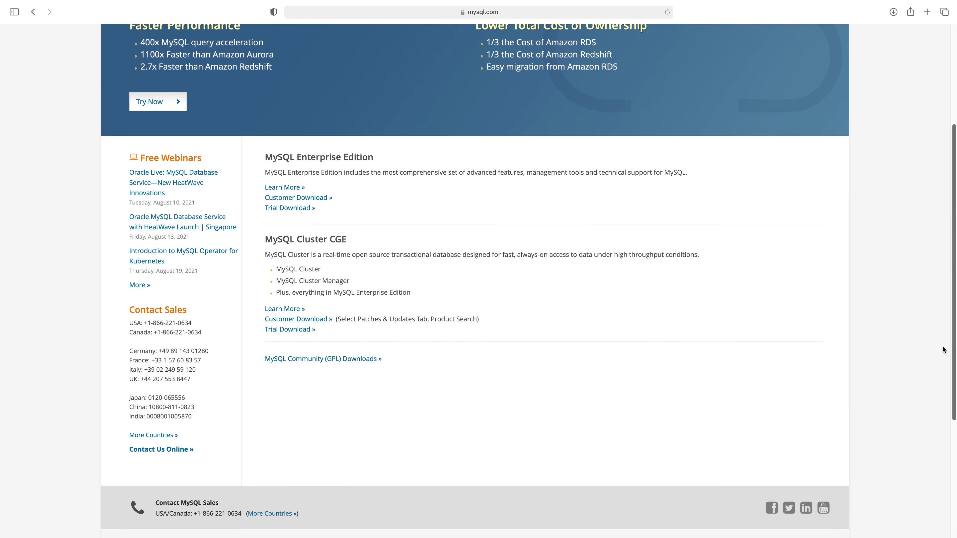
pyautogui.click(269, 361)
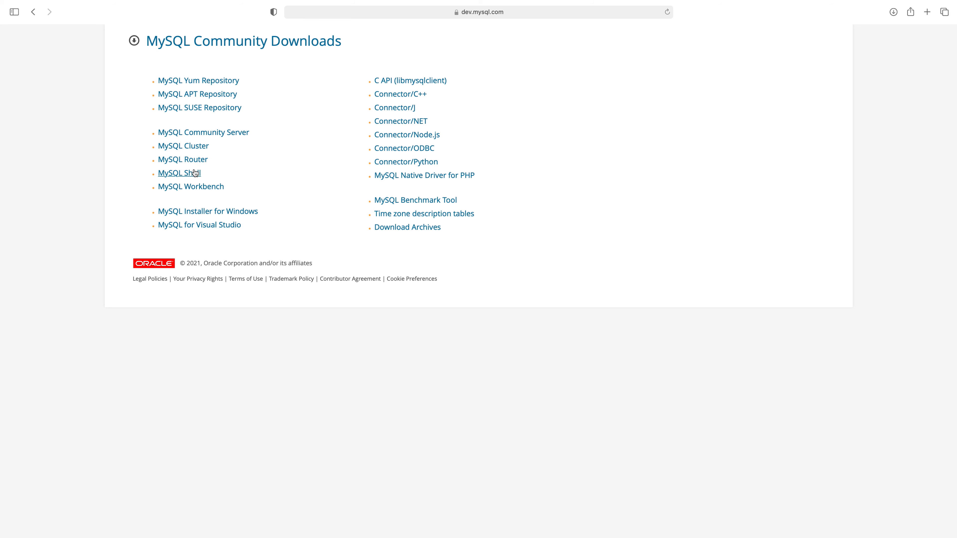
# Go to the MySQL Workbench 8.0.26 downloads and keep macOS as the operating system.
pyautogui.click(196, 186)
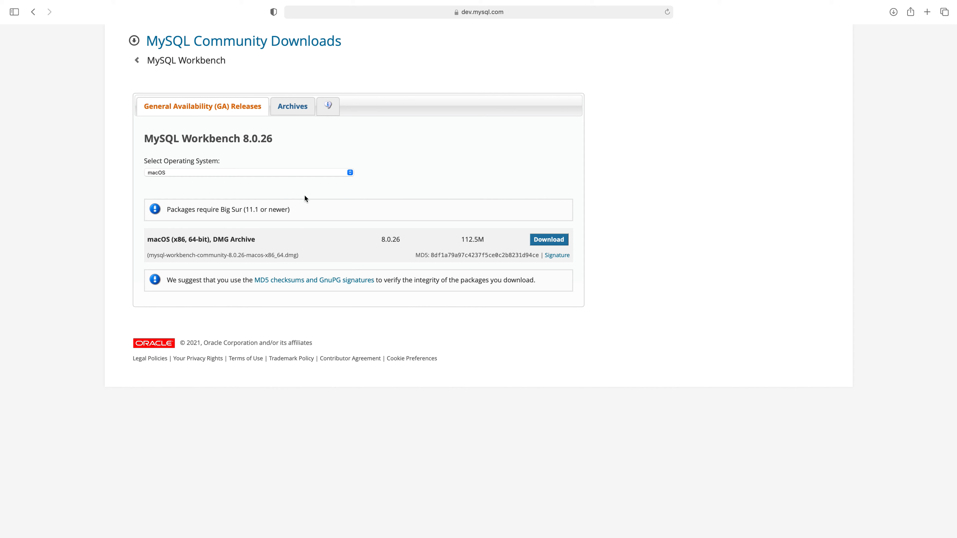
pyautogui.click(334, 174)
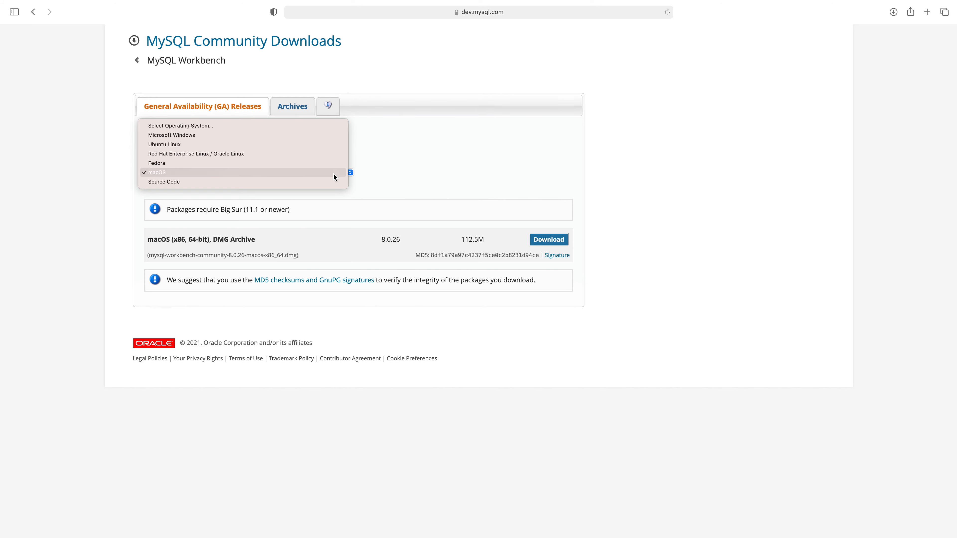
pyautogui.click(333, 173)
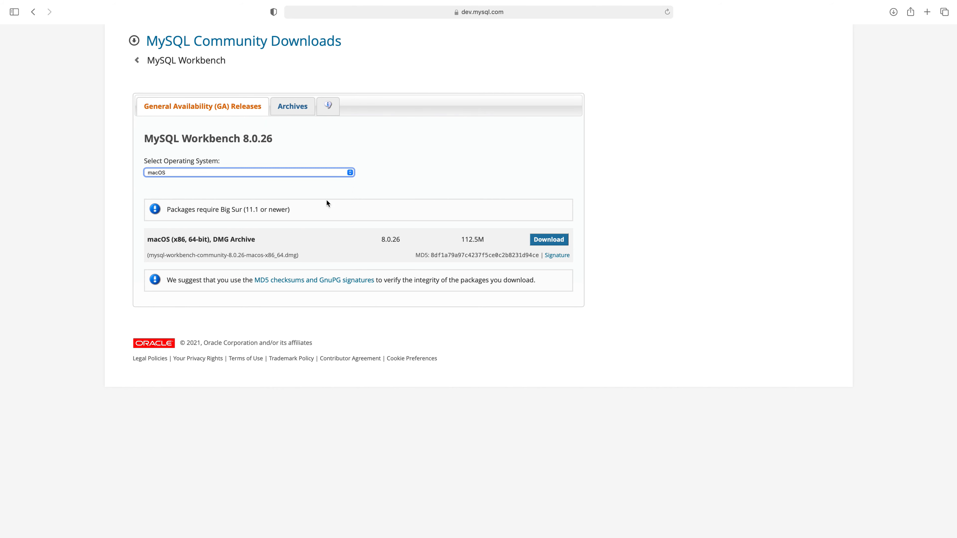
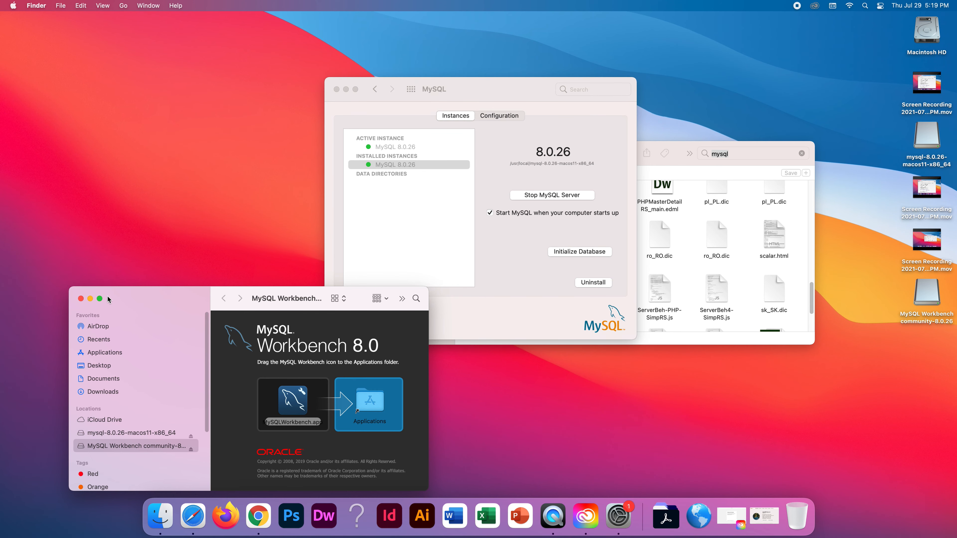
# Drag MySQL Workbench into the Applications folder in the installer window.
pyautogui.click(99, 298)
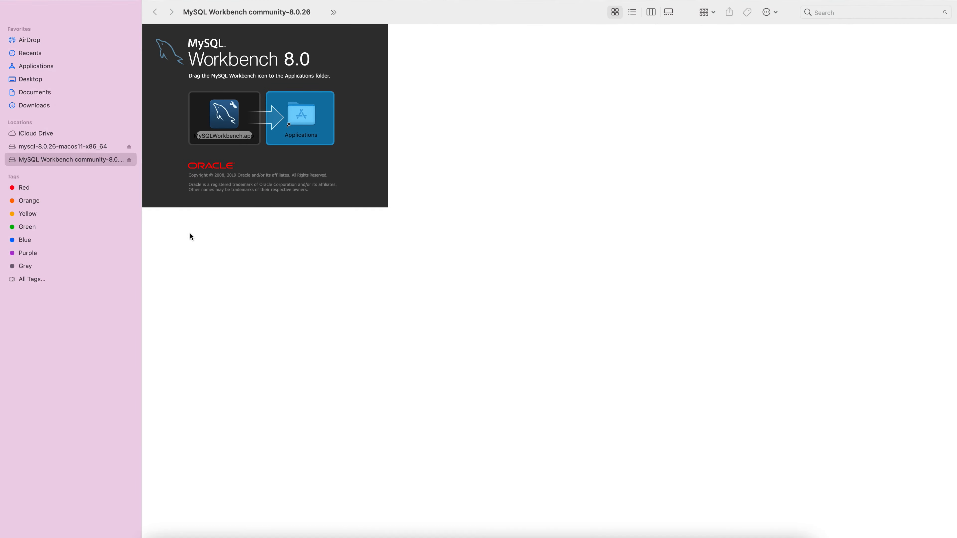
pyautogui.moveTo(211, 136); pyautogui.dragTo(231, 402)
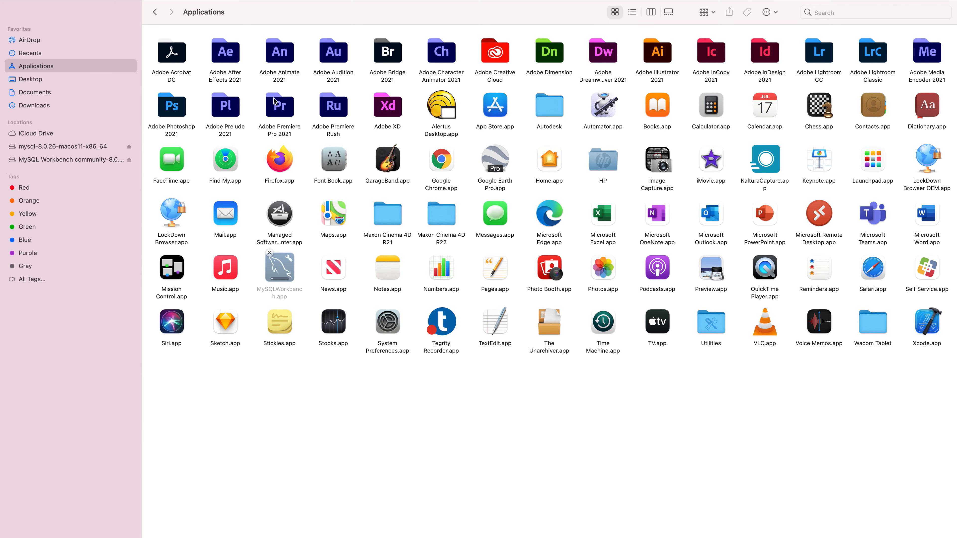
pyautogui.press('Escape')
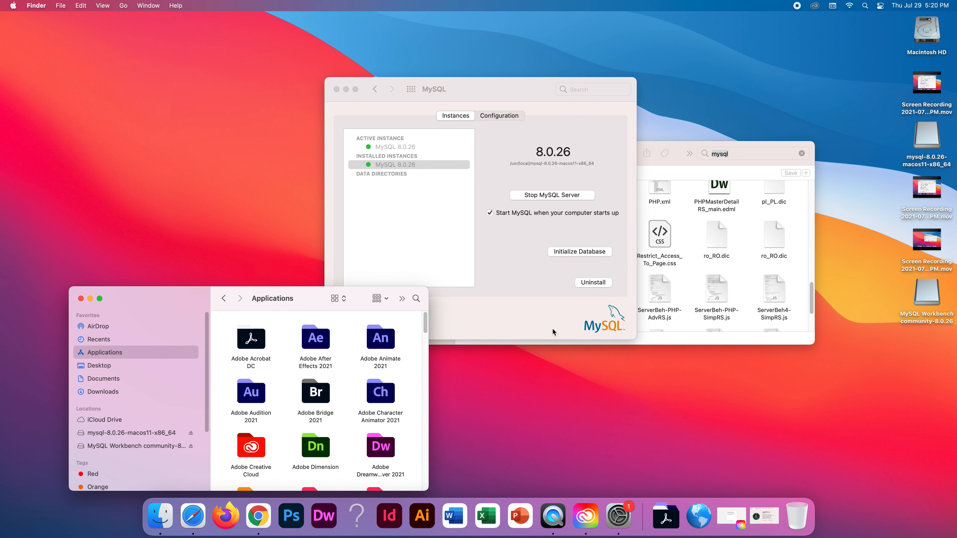
# Show the Applications folder in Finder with MySQLWorkbench.app in it.
pyautogui.click(628, 389)
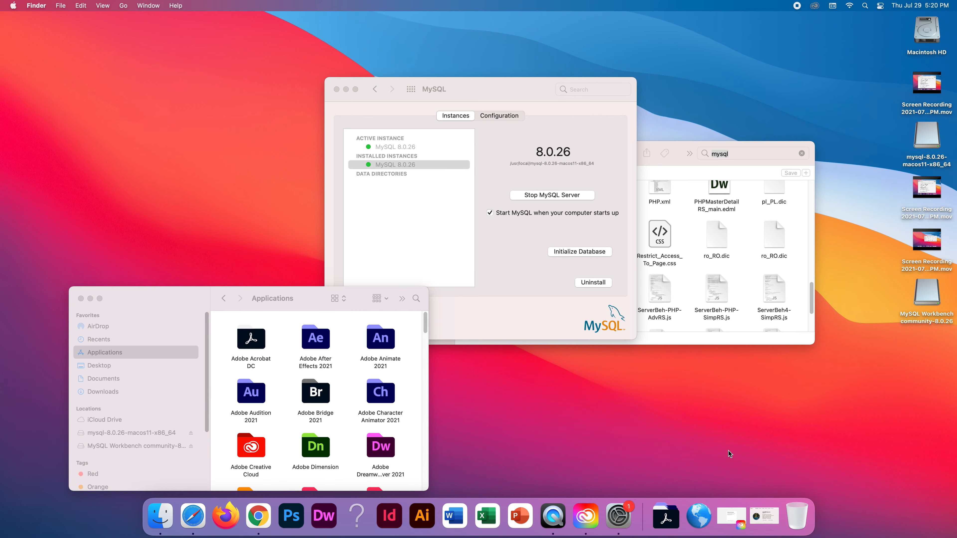
pyautogui.click(100, 298)
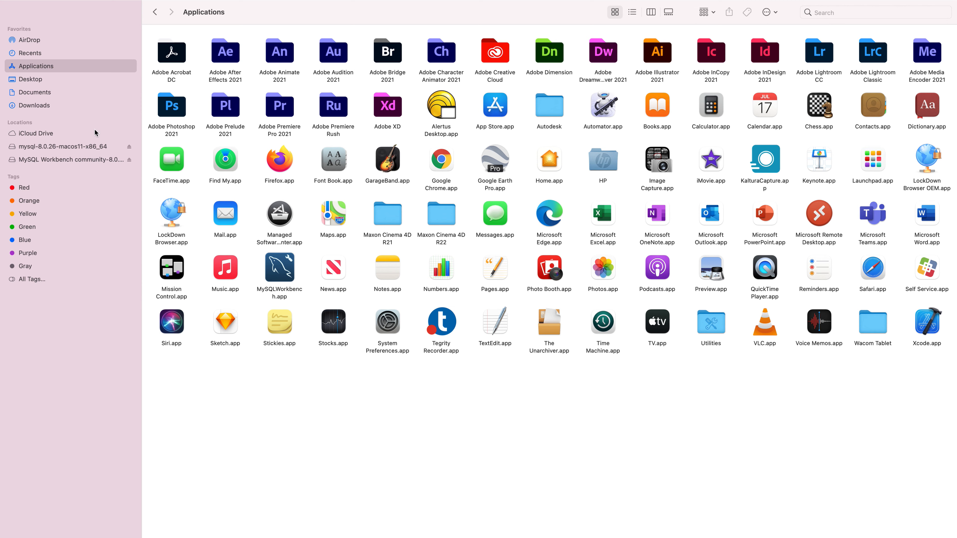
pyautogui.click(54, 76)
pyautogui.click(66, 69)
pyautogui.press('Escape')
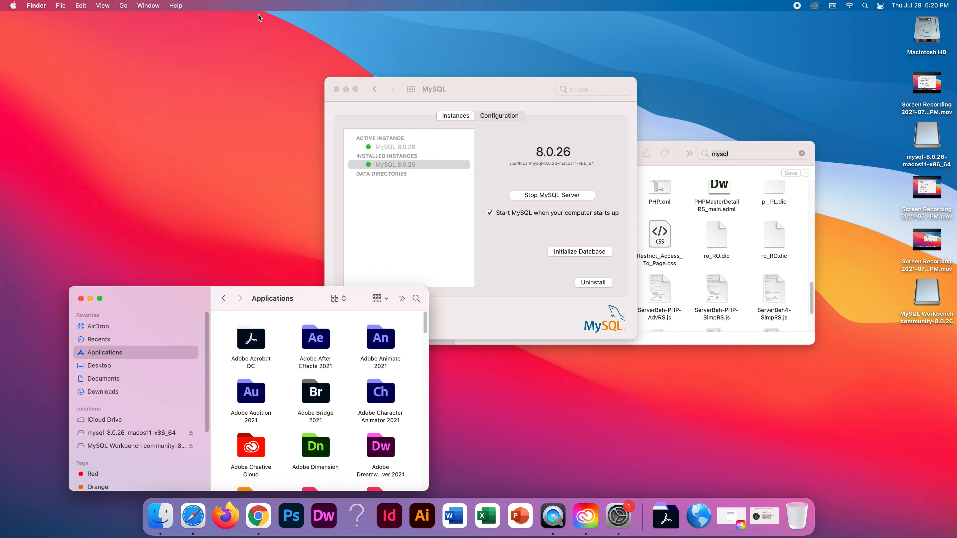
# Search Spotlight for 'my' and try launching MySQLWorkbench.
pyautogui.click(865, 6)
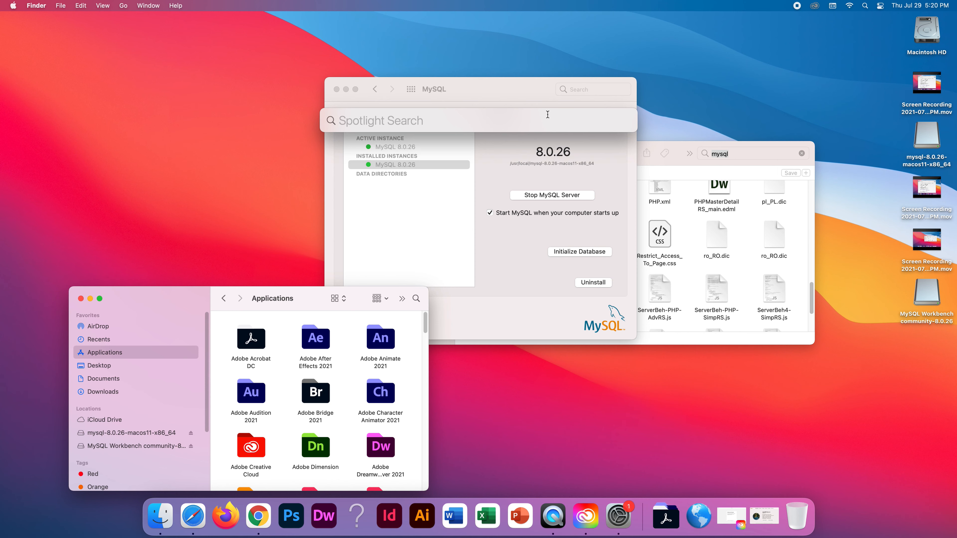
pyautogui.write('my')
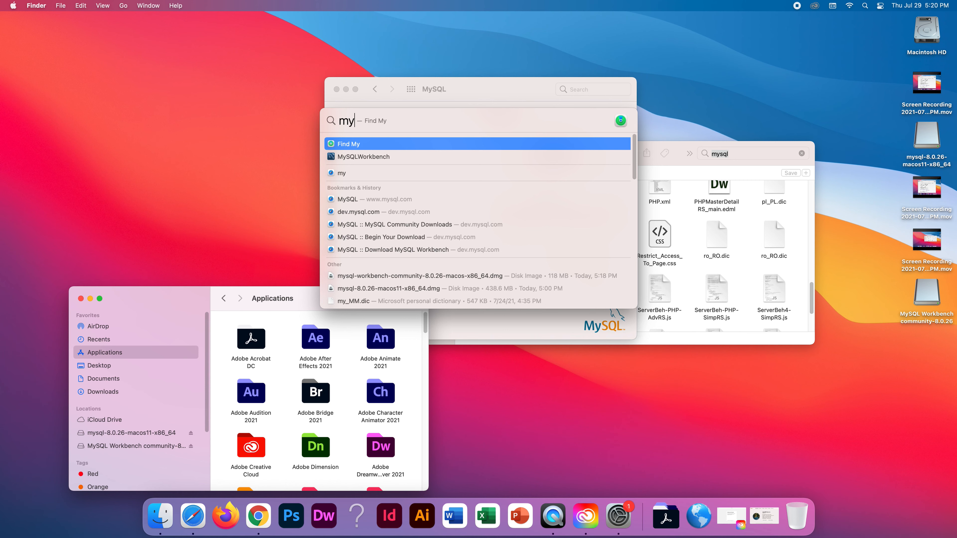
pyautogui.click(456, 158)
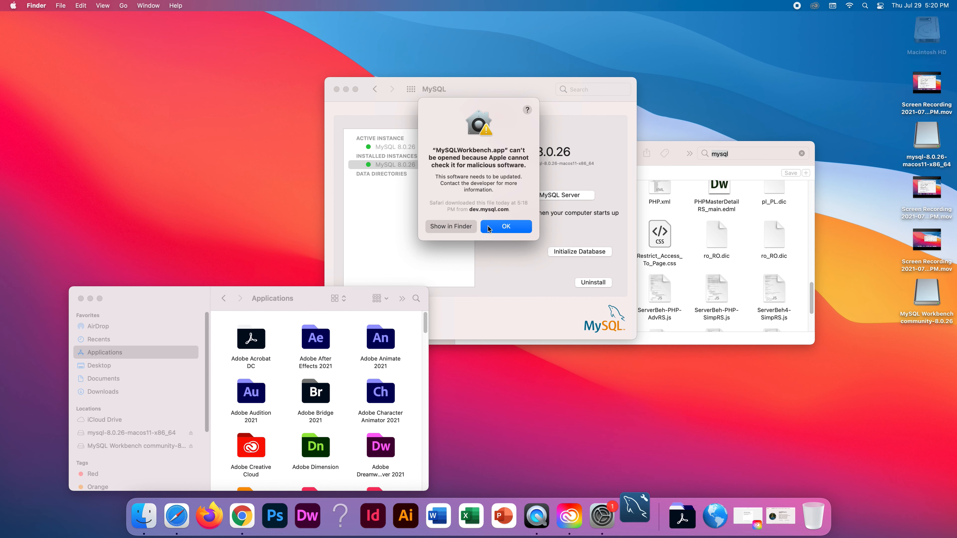
# Open MySQLWorkbench.app from its folder's context menu and confirm opening the unverified app.
pyautogui.click(466, 229)
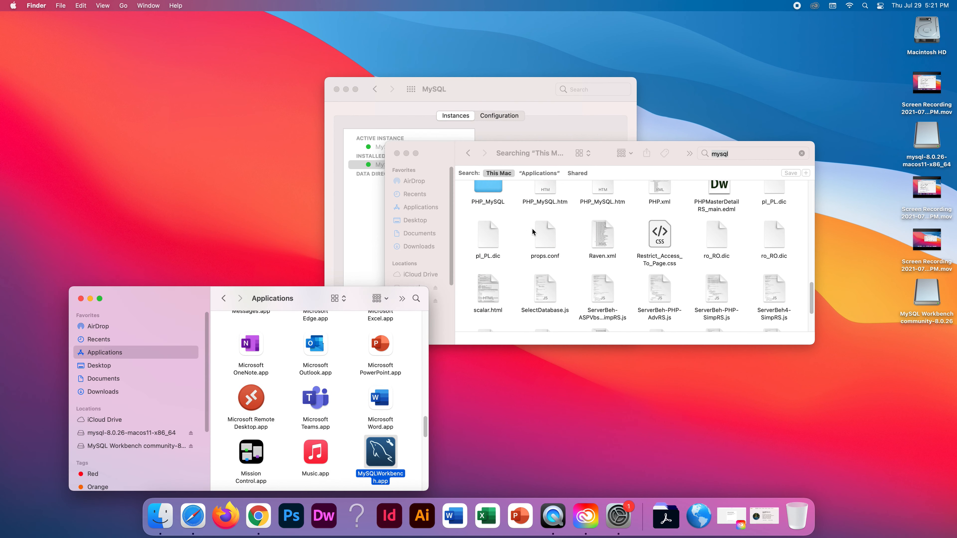
pyautogui.rightClick(380, 449)
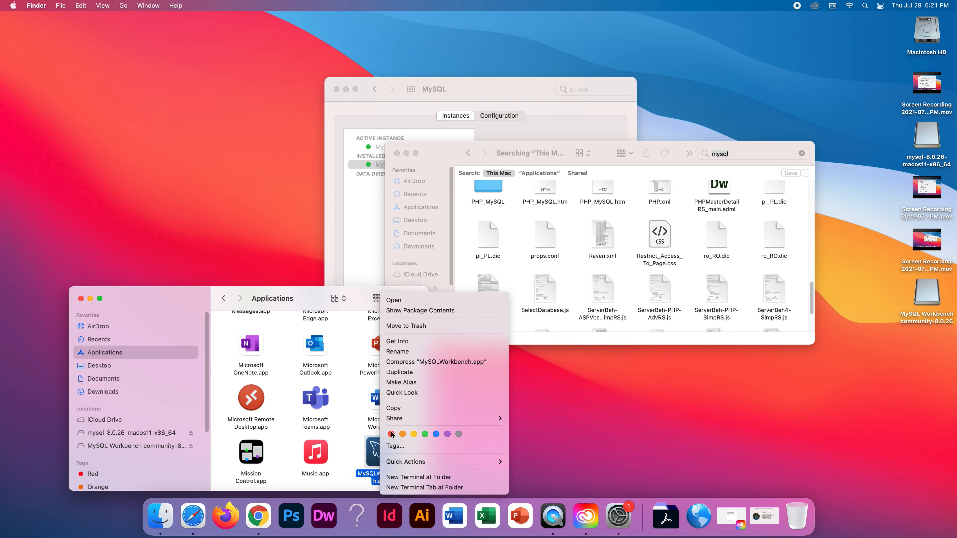
pyautogui.click(418, 302)
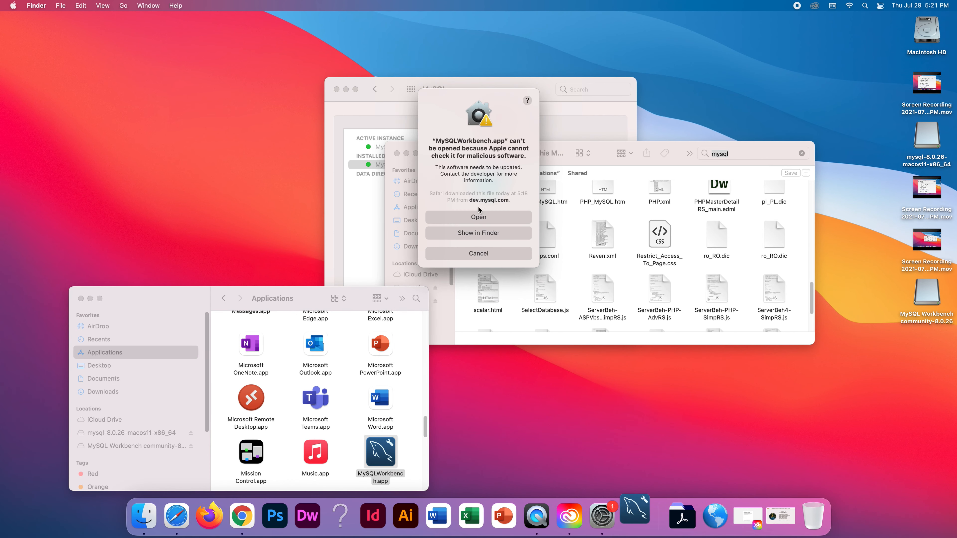
pyautogui.click(477, 216)
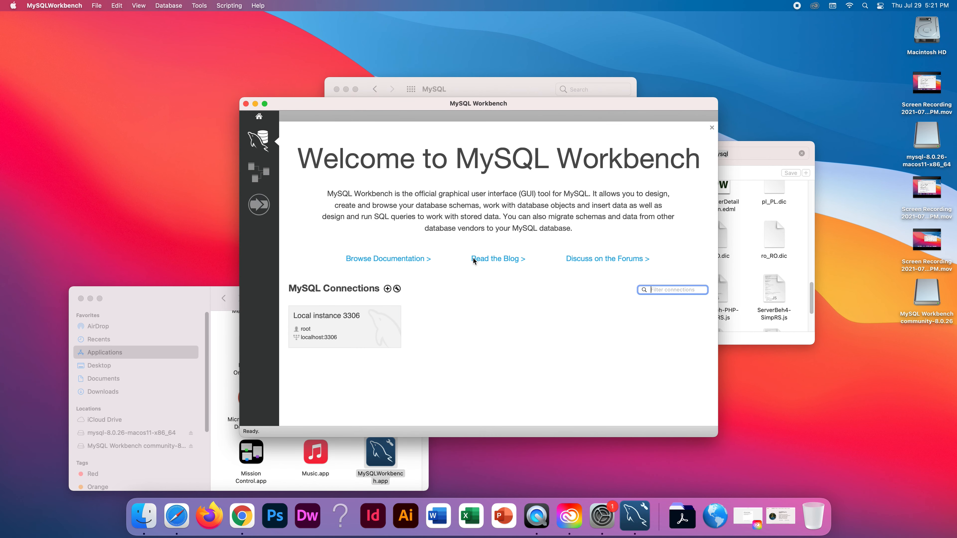
# Put Workbench in full screen and close the welcome message.
pyautogui.click(265, 103)
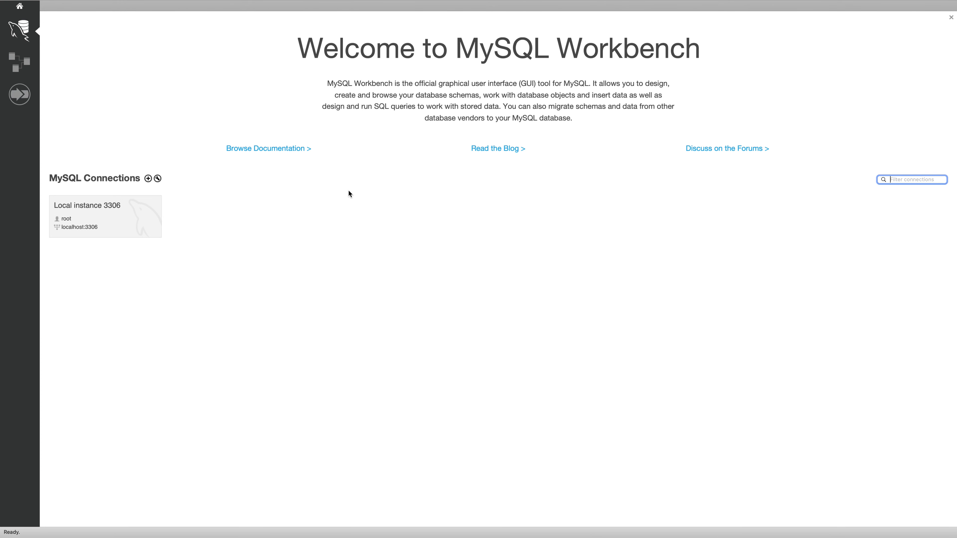
pyautogui.click(340, 229)
pyautogui.click(950, 17)
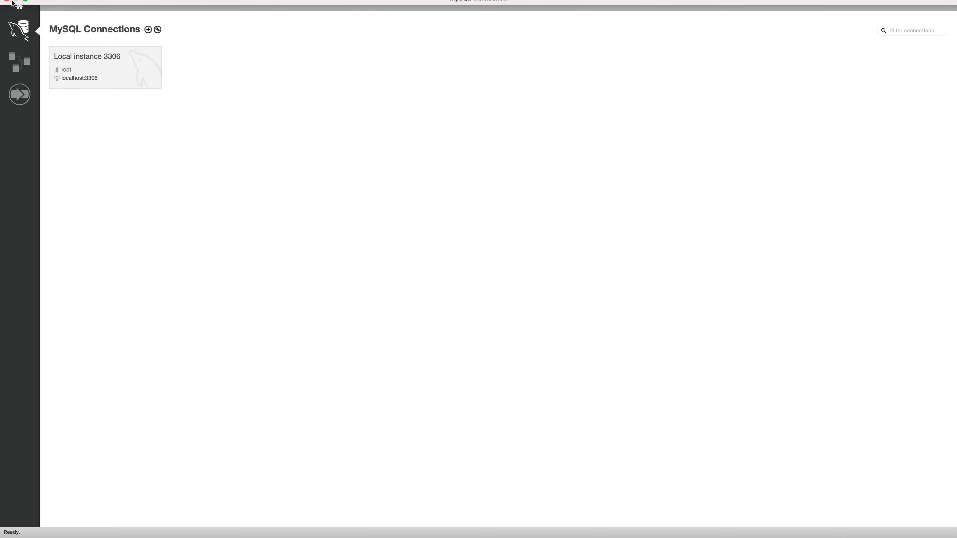
# Minimize the Finder windows and restore Workbench to full screen.
pyautogui.moveTo(16, 6)
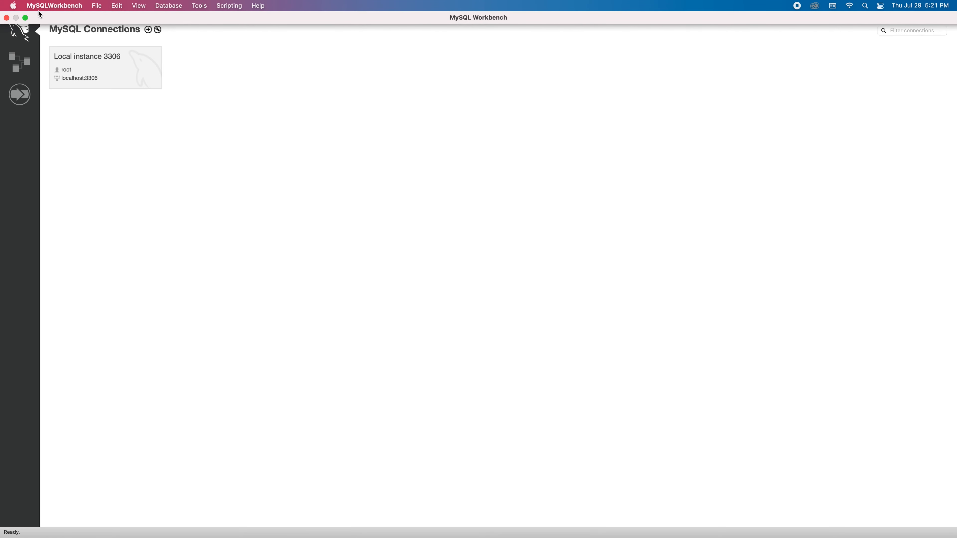
pyautogui.click(26, 18)
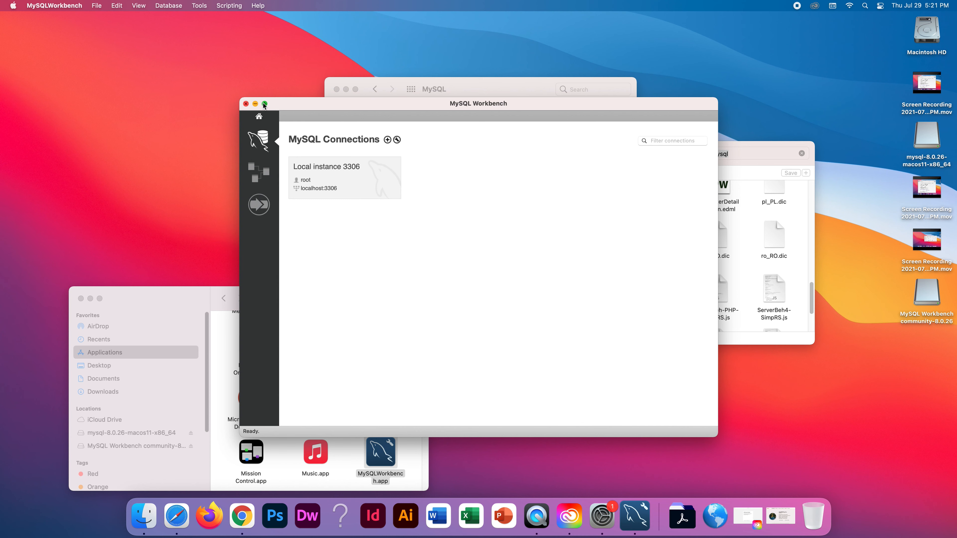
pyautogui.moveTo(265, 104)
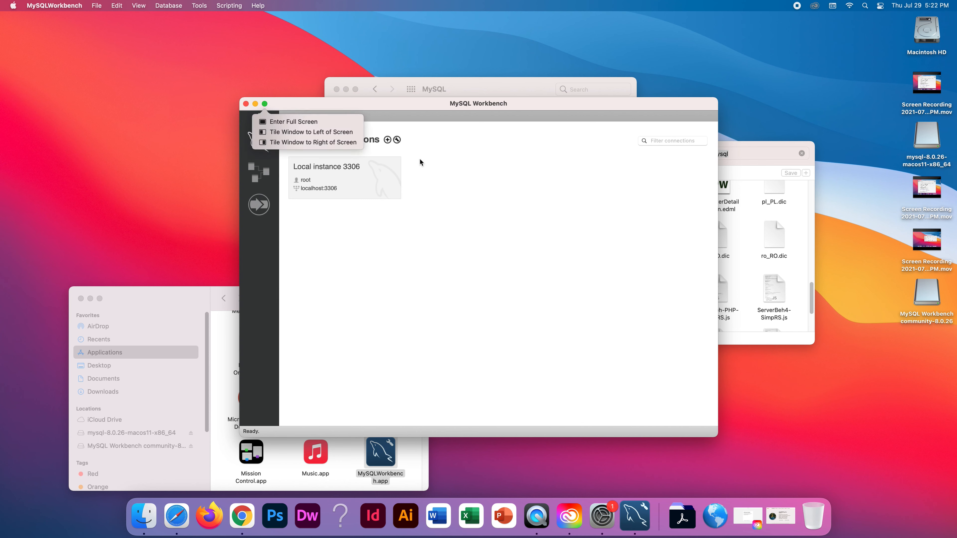
pyautogui.click(255, 103)
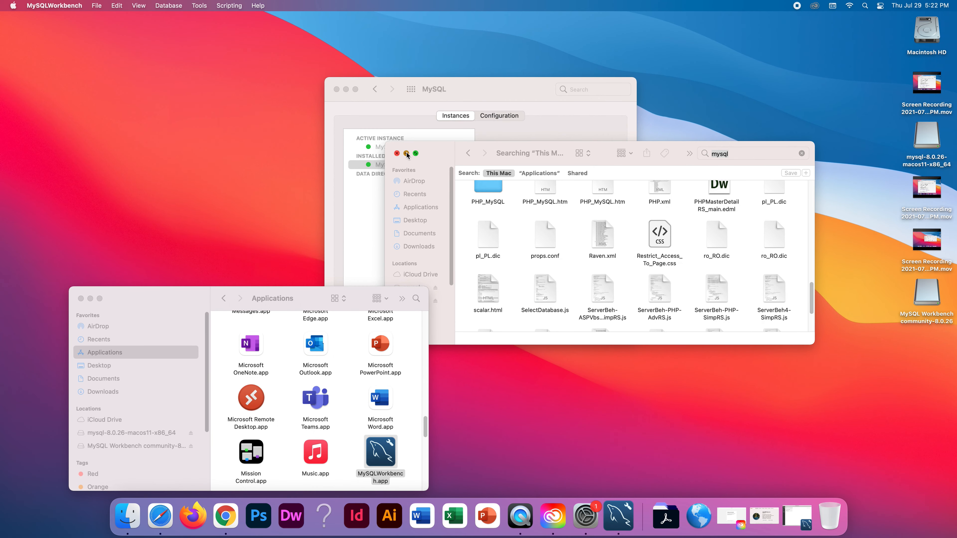
pyautogui.click(406, 153)
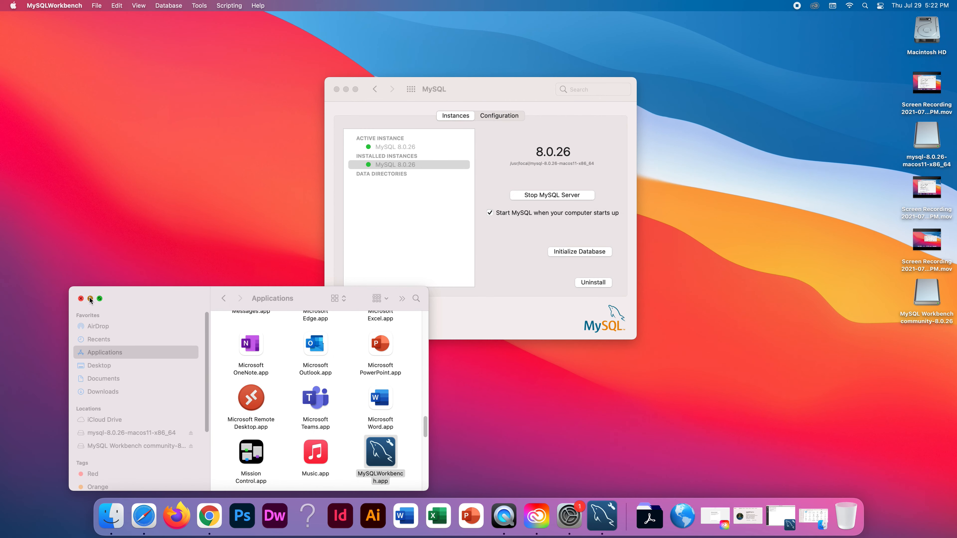
pyautogui.click(90, 298)
pyautogui.click(373, 162)
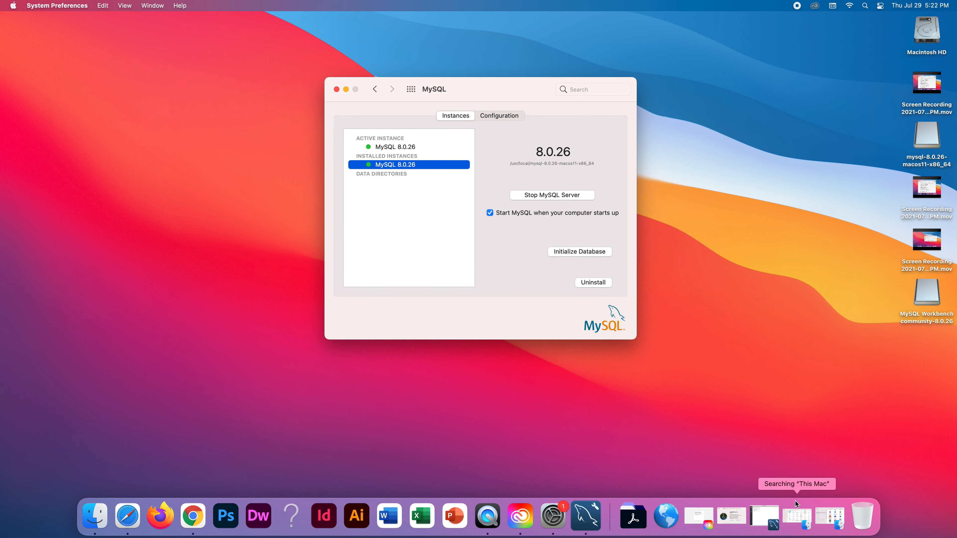
pyautogui.click(772, 512)
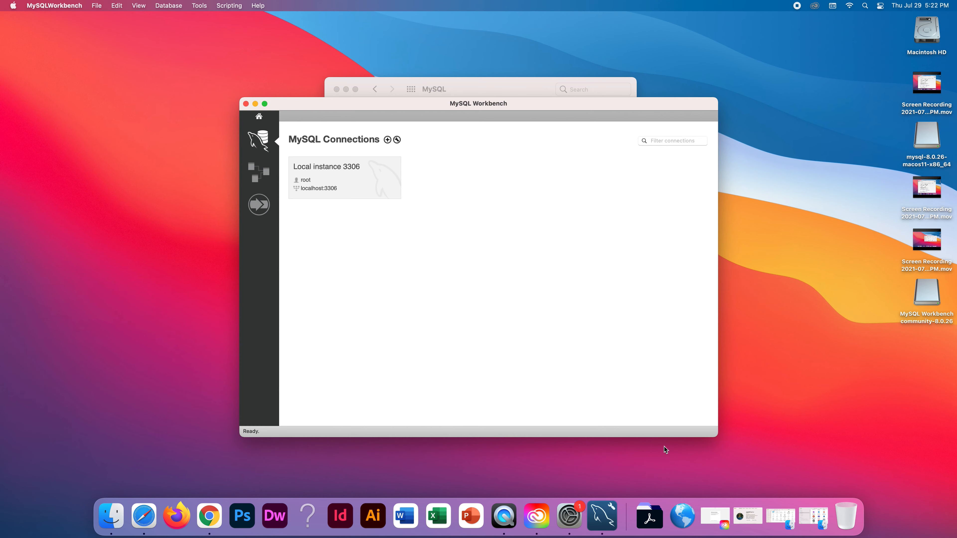
pyautogui.click(264, 103)
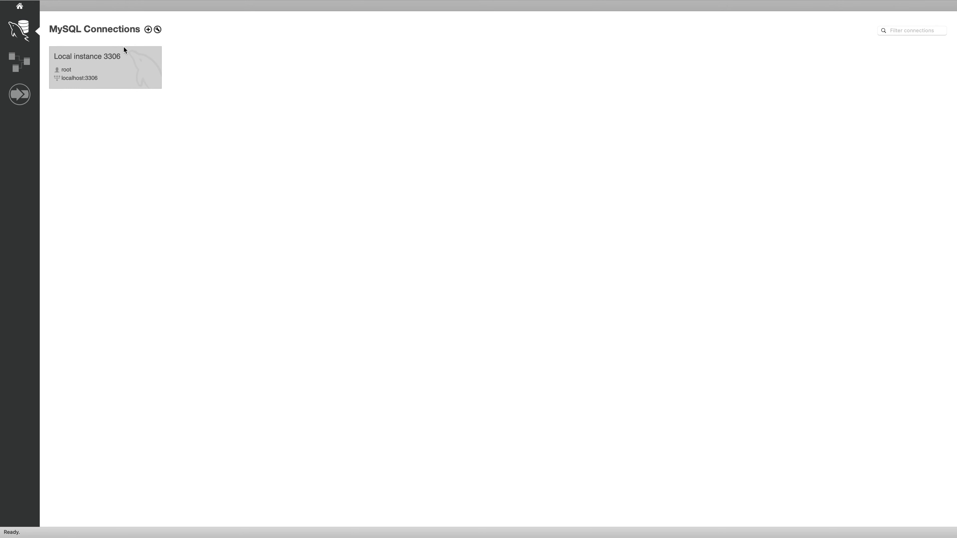
# Connect to Local instance 3306, entering the root password.
pyautogui.click(124, 64)
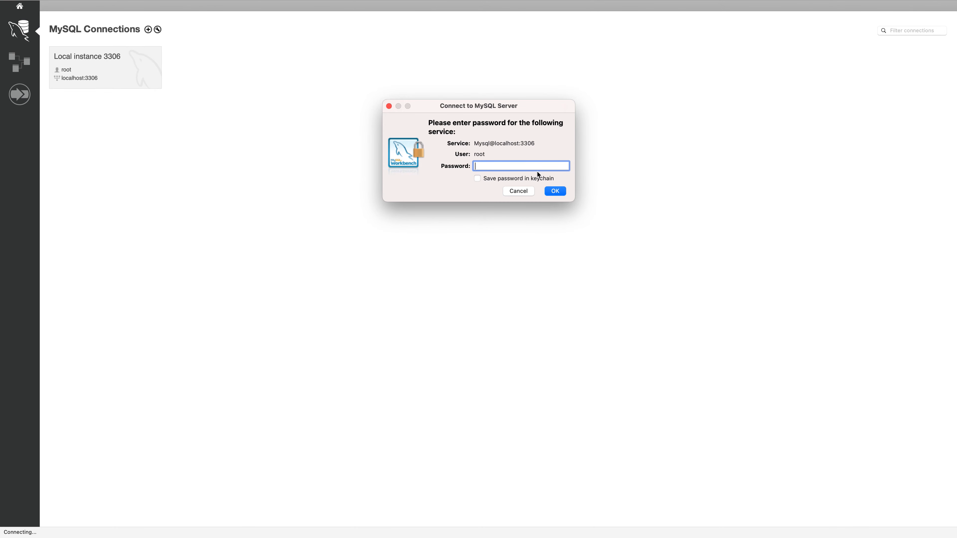
pyautogui.moveTo(492, 155); pyautogui.dragTo(473, 153)
pyautogui.click(495, 167)
pyautogui.press('capslock')
pyautogui.write('P')
pyautogui.press('capslock')
pyautogui.write('assword1234567')
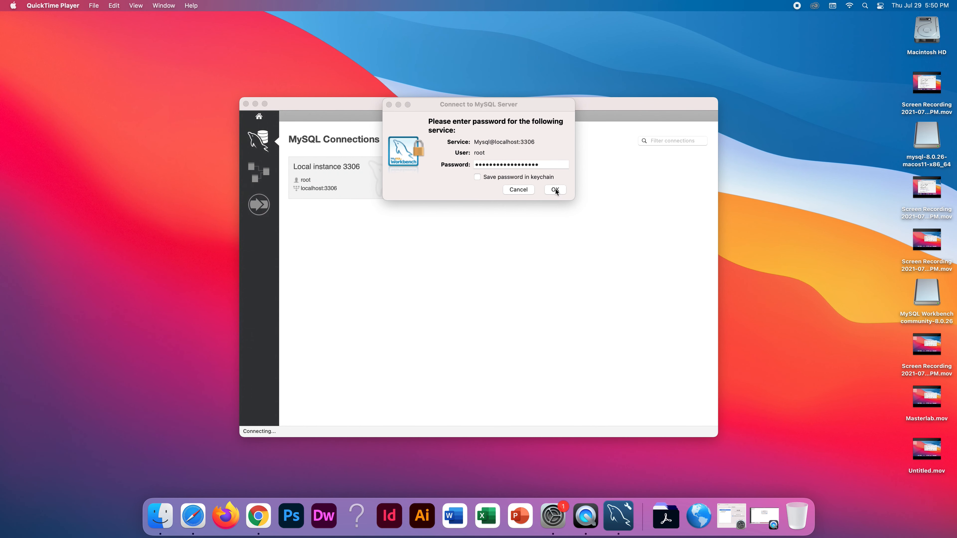
pyautogui.click(555, 190)
# Add a new blank line after 'create table' in the Query 1 editor.
pyautogui.click(404, 174)
pyautogui.click(381, 172)
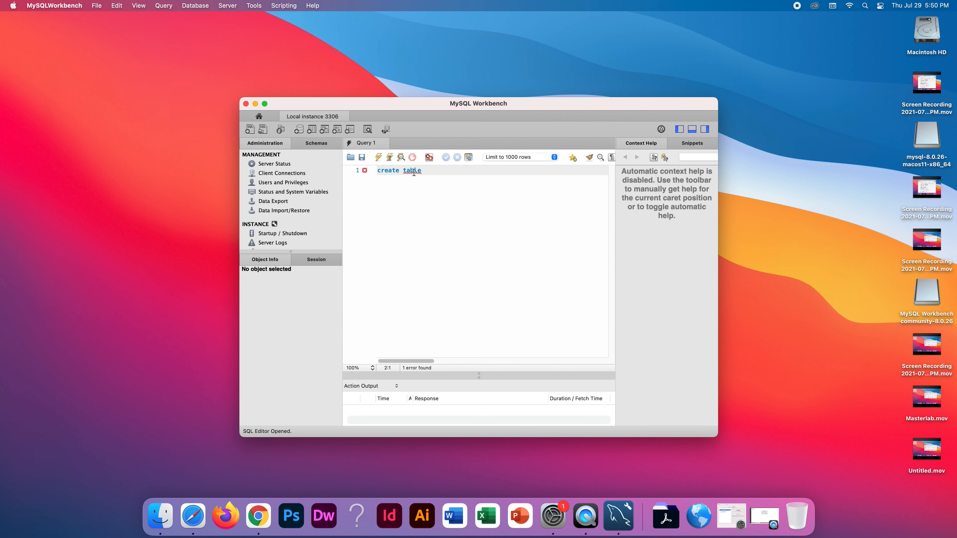
pyautogui.press('Left')
pyautogui.click(424, 170)
pyautogui.press('Return')
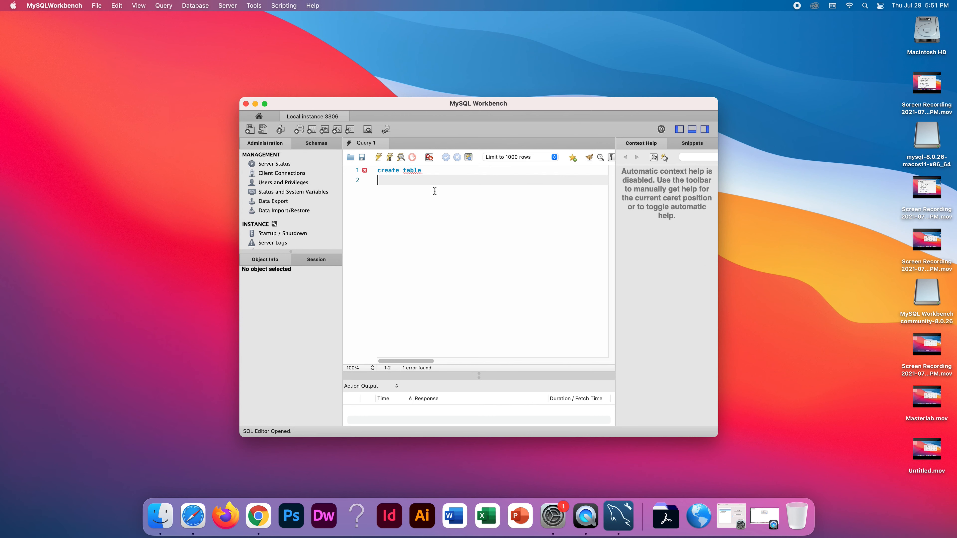